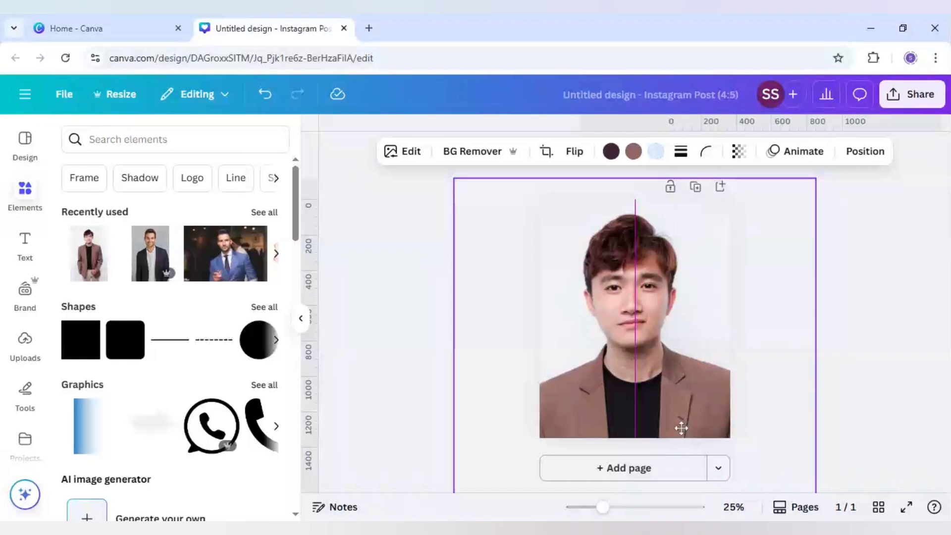
Strip the background from the portrait photo with BG Remover, leaving the man on plain white.
{"action": "left_click_drag", "start_coordinate": [682, 427], "coordinate": [681, 427]}
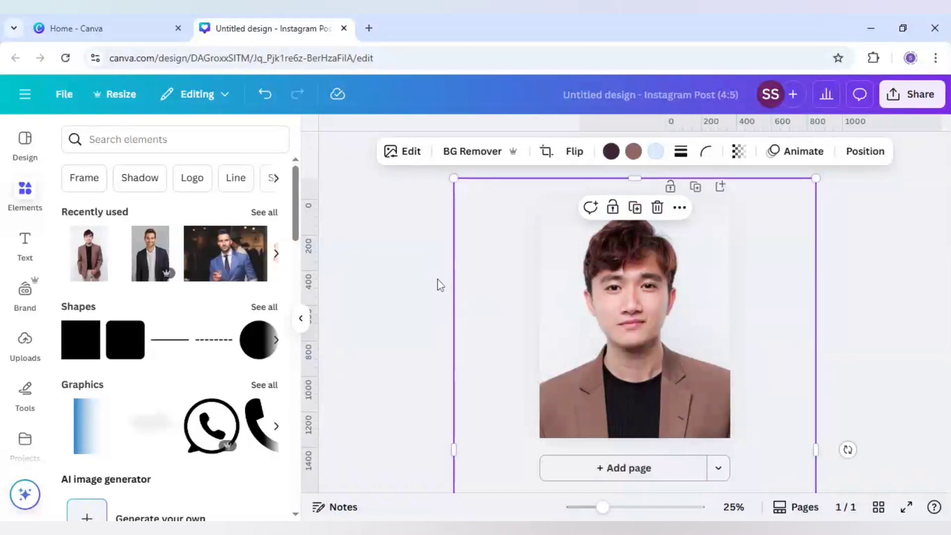
{"action": "left_click", "coordinate": [469, 154]}
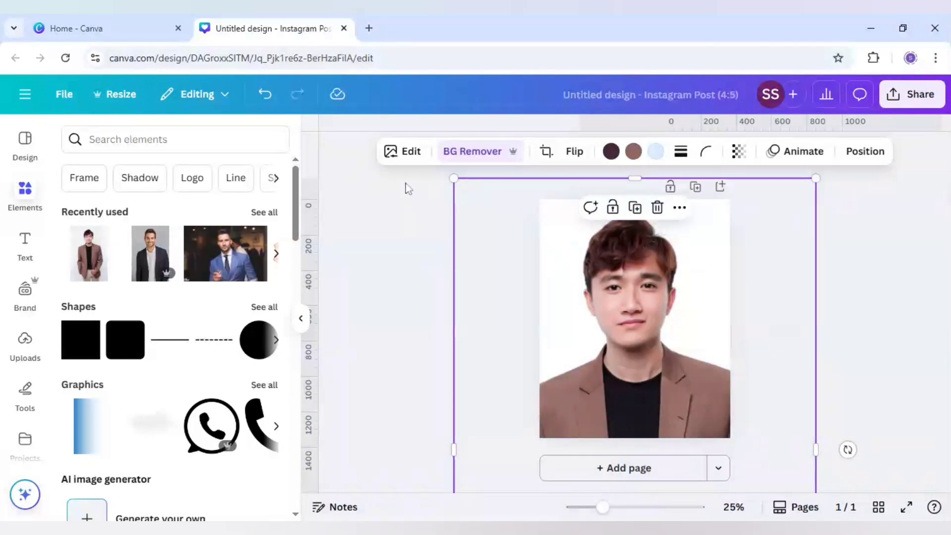
Apply the Slate mono filter from the full filter list to make the portrait black-and-white.
{"action": "left_click", "coordinate": [406, 154]}
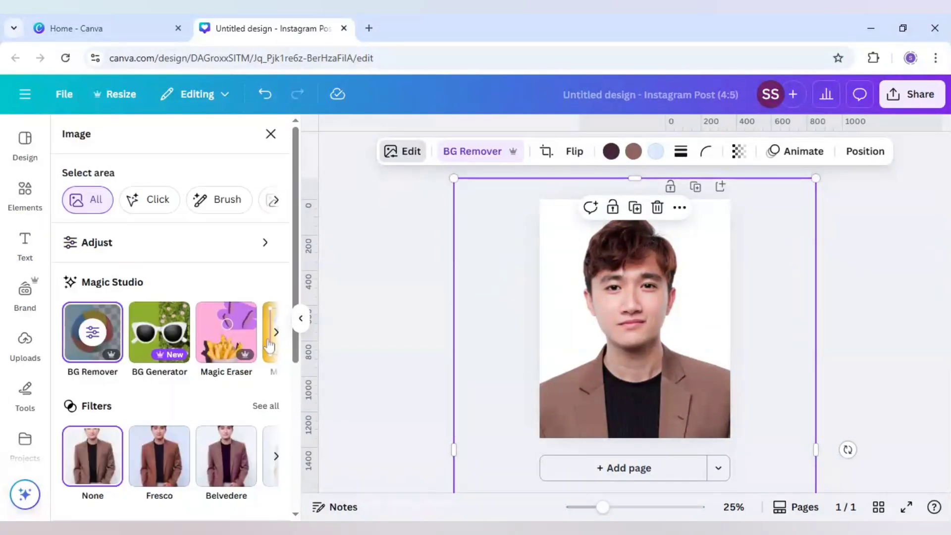
{"action": "left_click", "coordinate": [265, 405]}
{"action": "scroll", "coordinate": [206, 363], "scroll_direction": "down", "scroll_amount": 10}
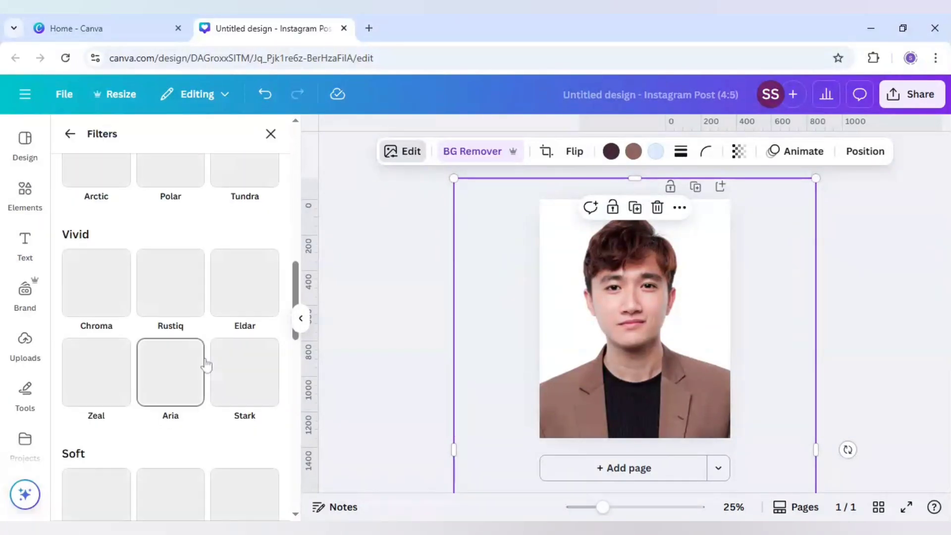
{"action": "scroll", "coordinate": [206, 364], "scroll_direction": "down", "scroll_amount": 10}
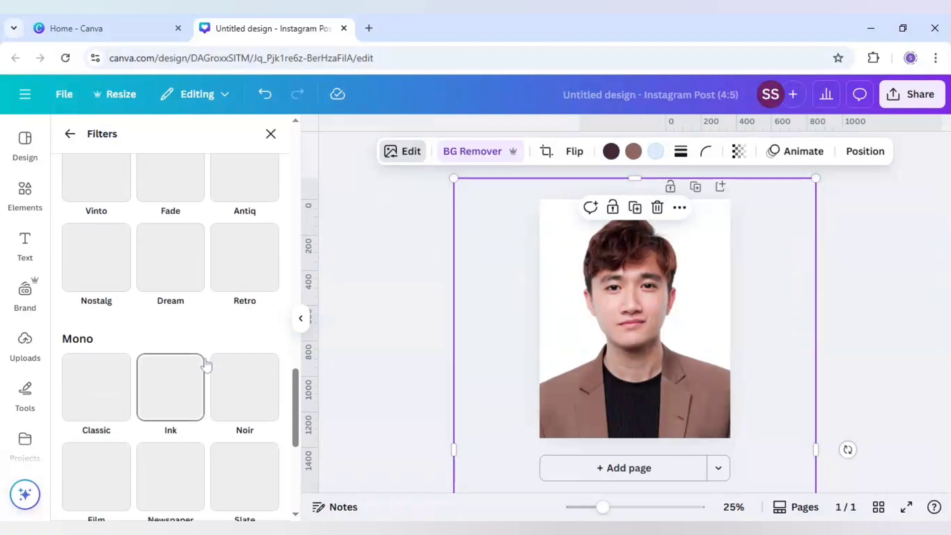
{"action": "scroll", "coordinate": [206, 364], "scroll_direction": "down", "scroll_amount": 6}
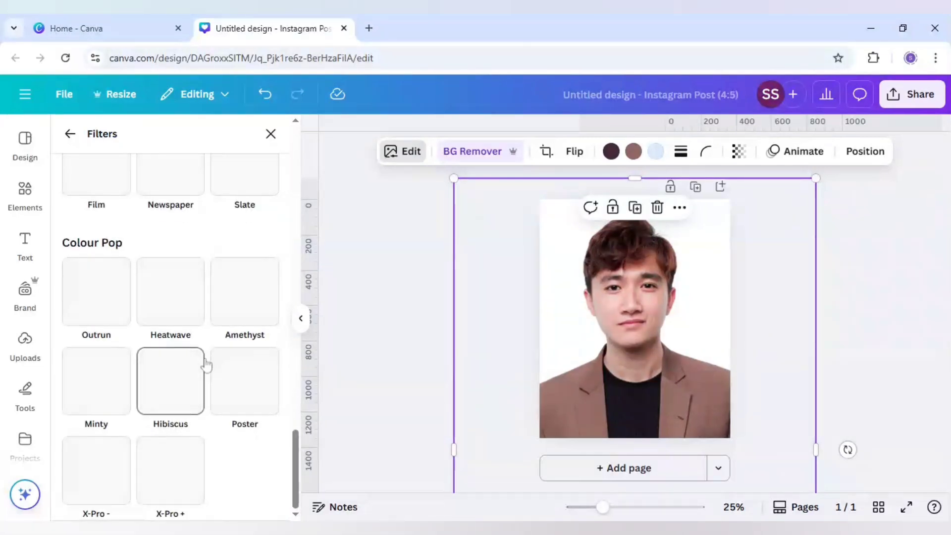
{"action": "scroll", "coordinate": [206, 362], "scroll_direction": "up", "scroll_amount": 3}
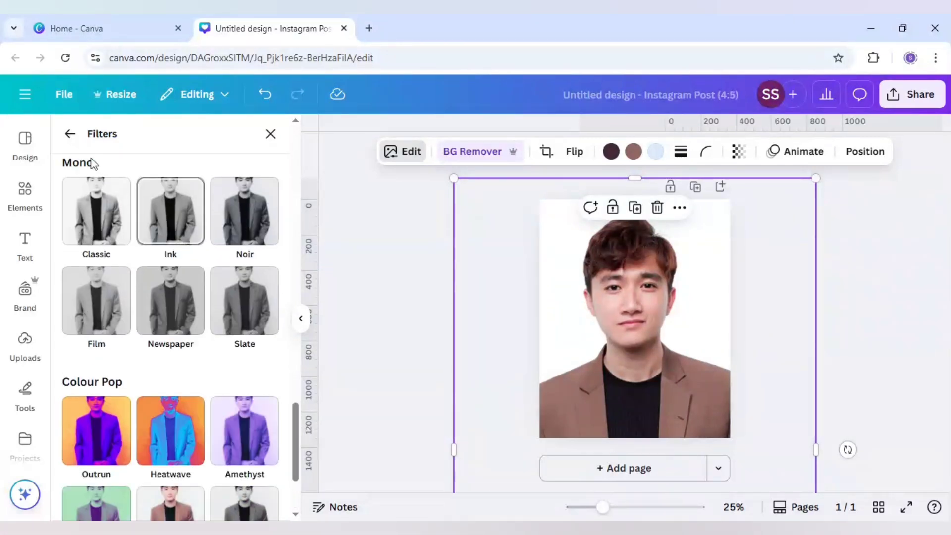
{"action": "left_click", "coordinate": [240, 311]}
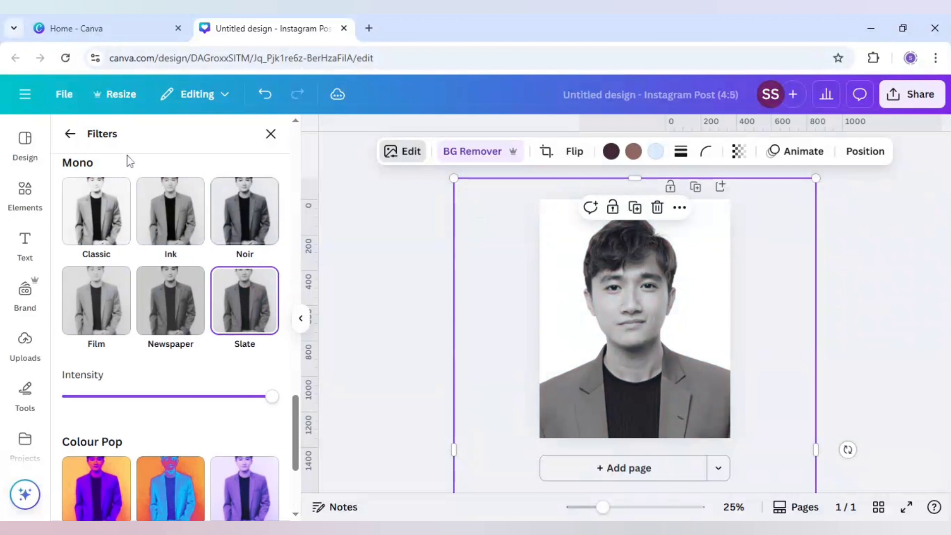
{"action": "left_click", "coordinate": [70, 134]}
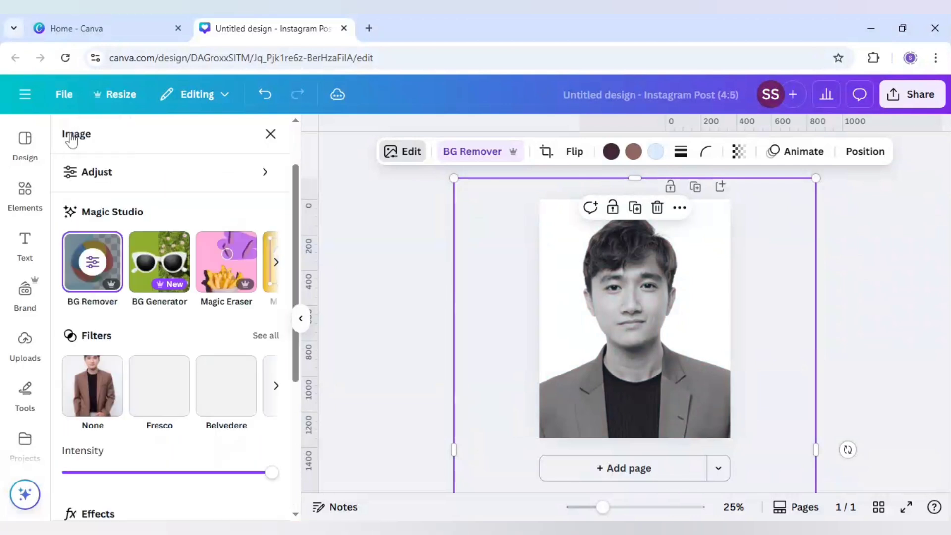
In Adjust, set the photo's brightness to 12 and contrast to 22.
{"action": "left_click", "coordinate": [133, 174]}
{"action": "scroll", "coordinate": [164, 243], "scroll_direction": "down", "scroll_amount": 3}
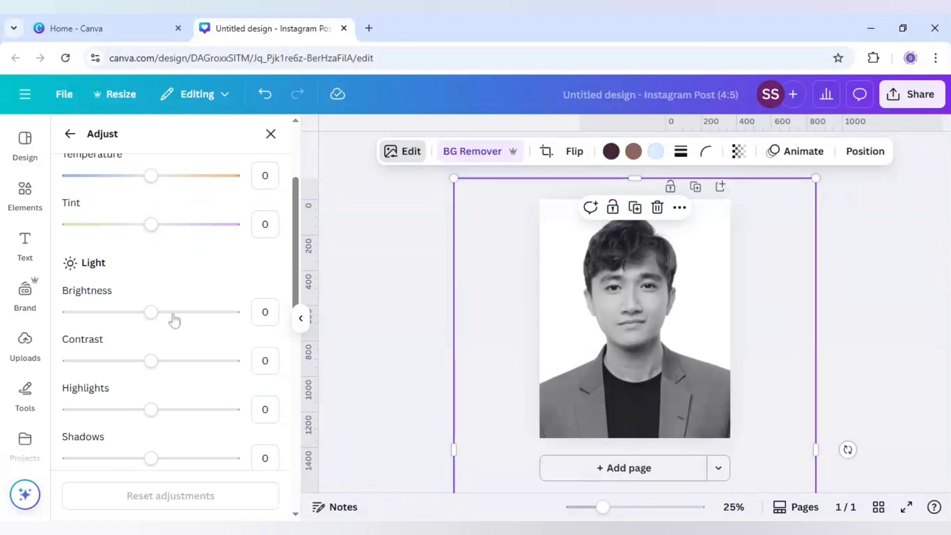
{"action": "left_click_drag", "start_coordinate": [159, 312], "coordinate": [162, 313]}
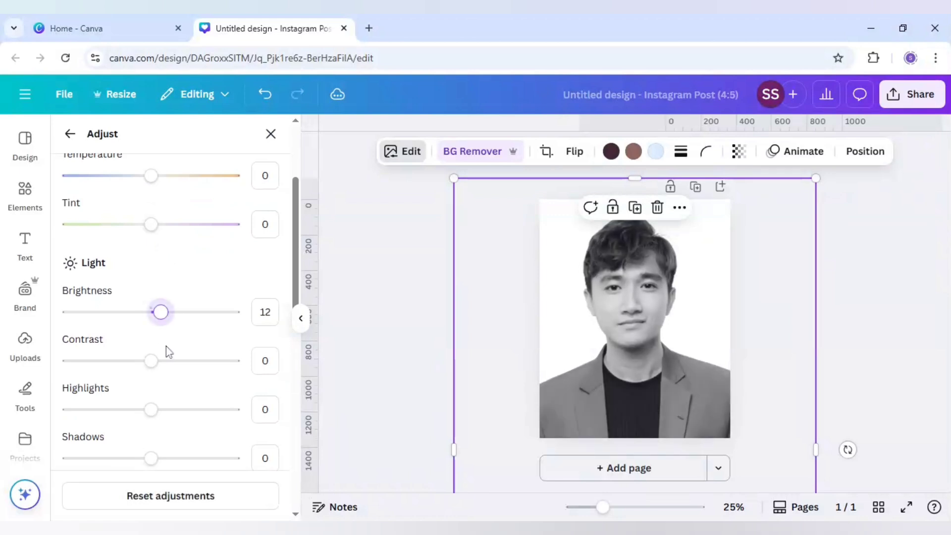
{"action": "scroll", "coordinate": [166, 349], "scroll_direction": "down", "scroll_amount": 2}
{"action": "left_click", "coordinate": [170, 292]}
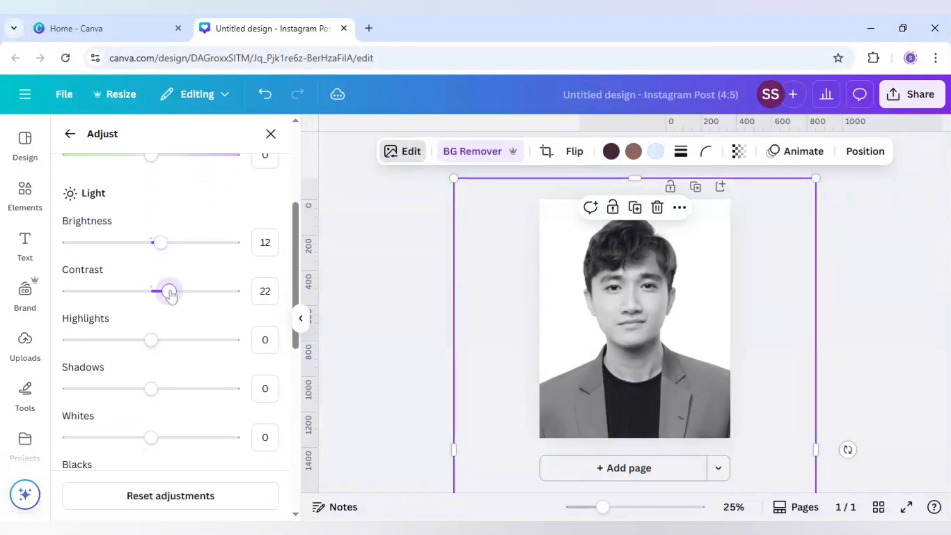
{"action": "scroll", "coordinate": [170, 307], "scroll_direction": "down", "scroll_amount": 2}
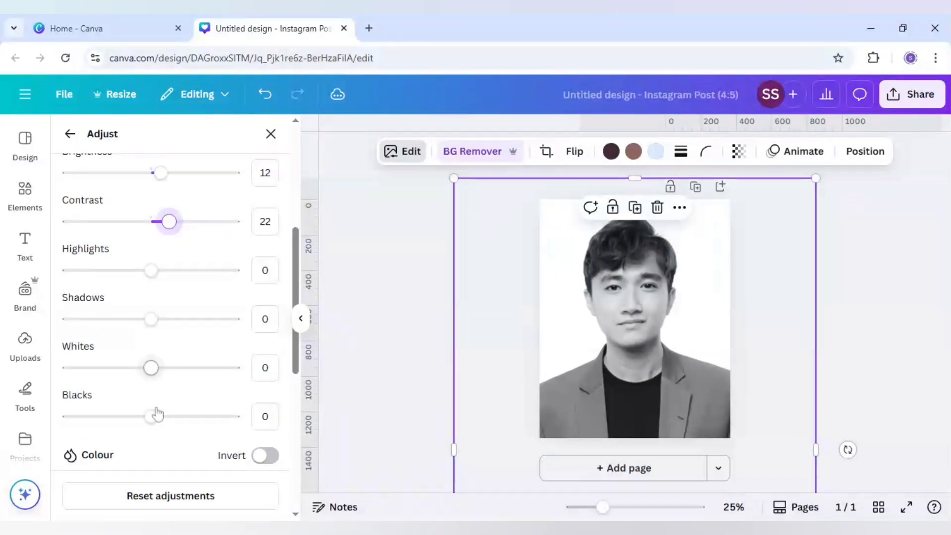
Set blacks to 43, shadows to -26 and clarity to 40.
{"action": "left_click", "coordinate": [172, 417]}
{"action": "left_click_drag", "start_coordinate": [171, 417], "coordinate": [188, 419]}
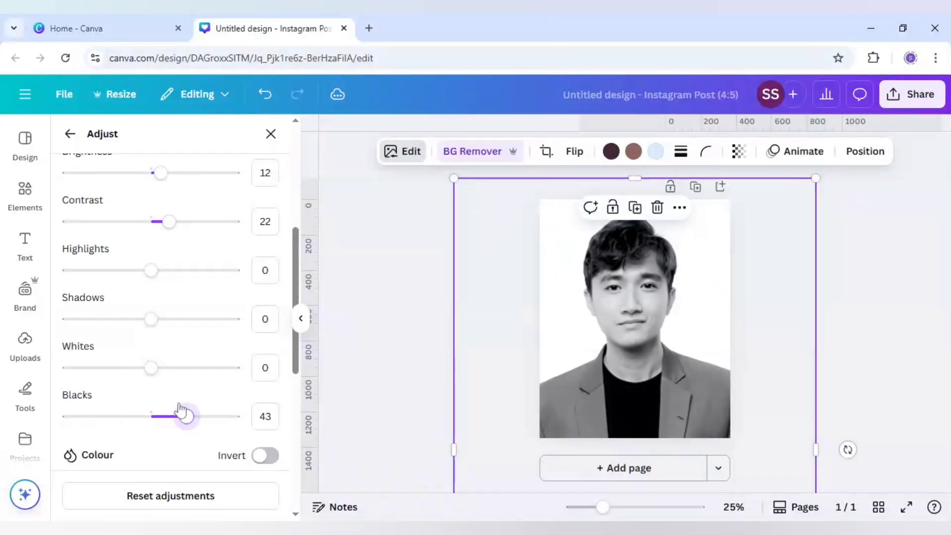
{"action": "left_click_drag", "start_coordinate": [151, 318], "coordinate": [131, 326]}
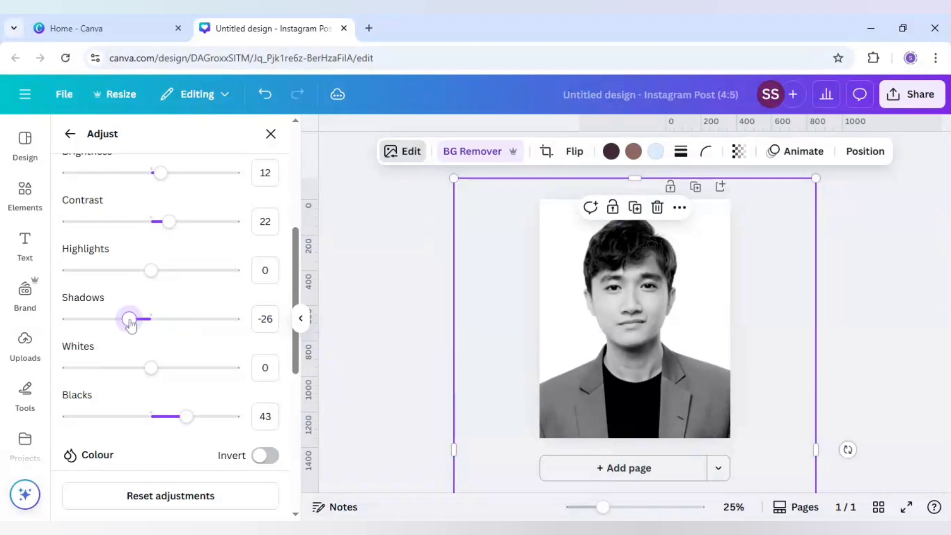
{"action": "scroll", "coordinate": [131, 364], "scroll_direction": "down", "scroll_amount": 5}
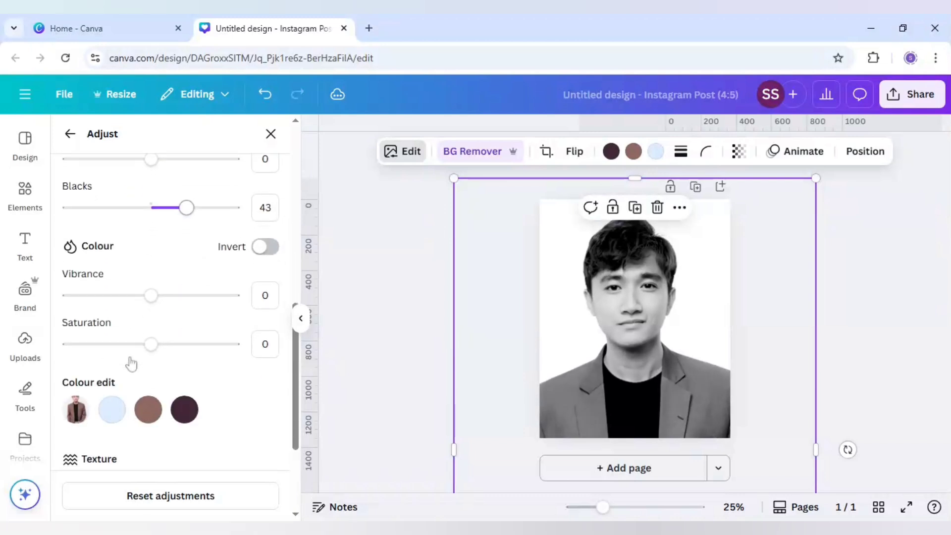
{"action": "scroll", "coordinate": [131, 364], "scroll_direction": "down", "scroll_amount": 3}
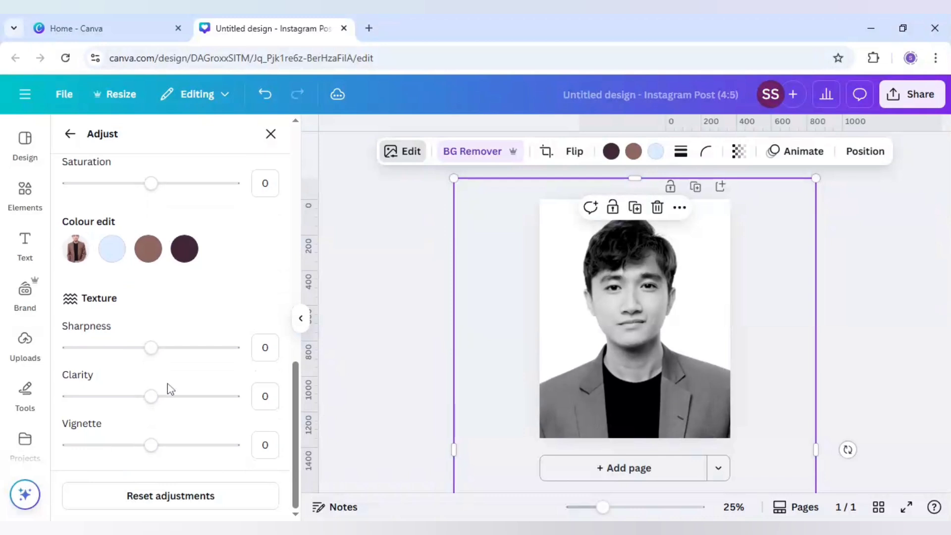
{"action": "left_click_drag", "start_coordinate": [172, 396], "coordinate": [186, 400]}
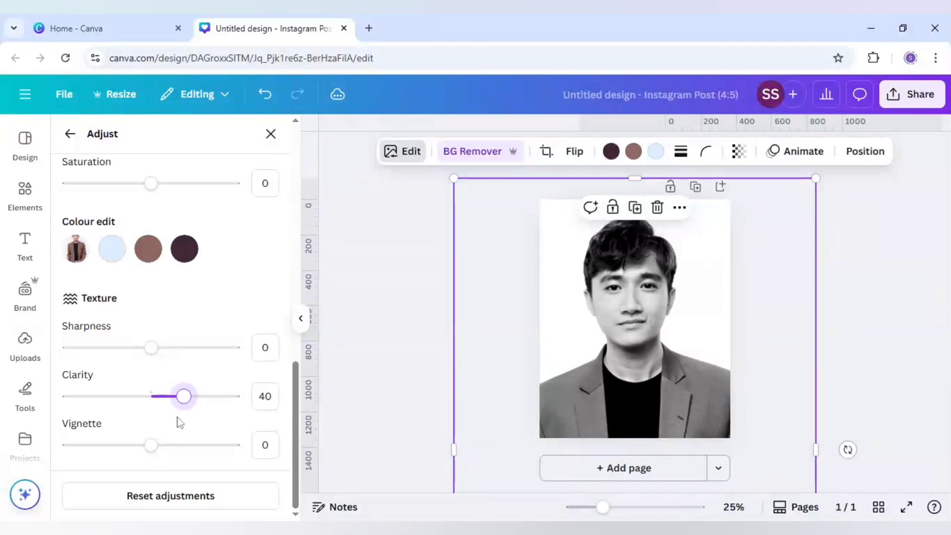
{"action": "scroll", "coordinate": [72, 143], "scroll_direction": "up", "scroll_amount": 10}
{"action": "left_click", "coordinate": [71, 134]}
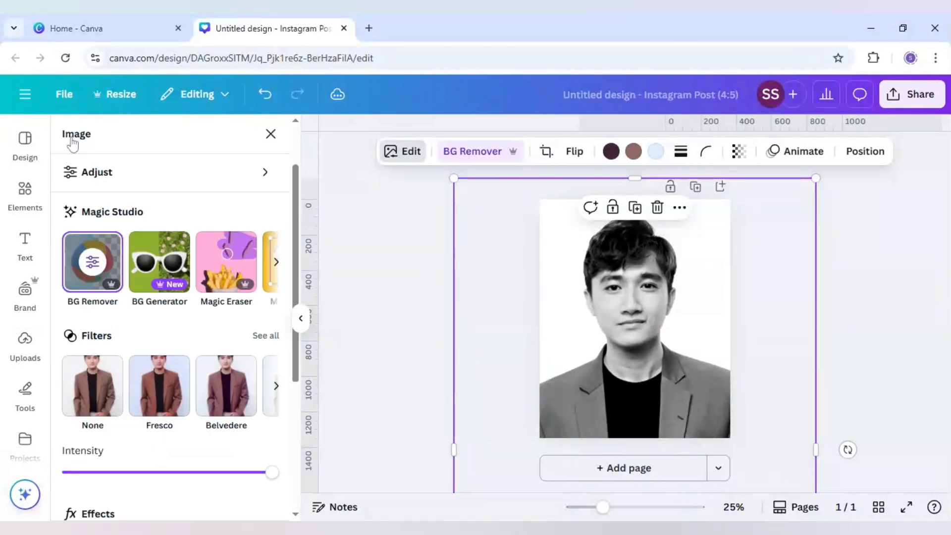
Add a heading reading DAVE in the KNOXVILLE font.
{"action": "left_click", "coordinate": [28, 243]}
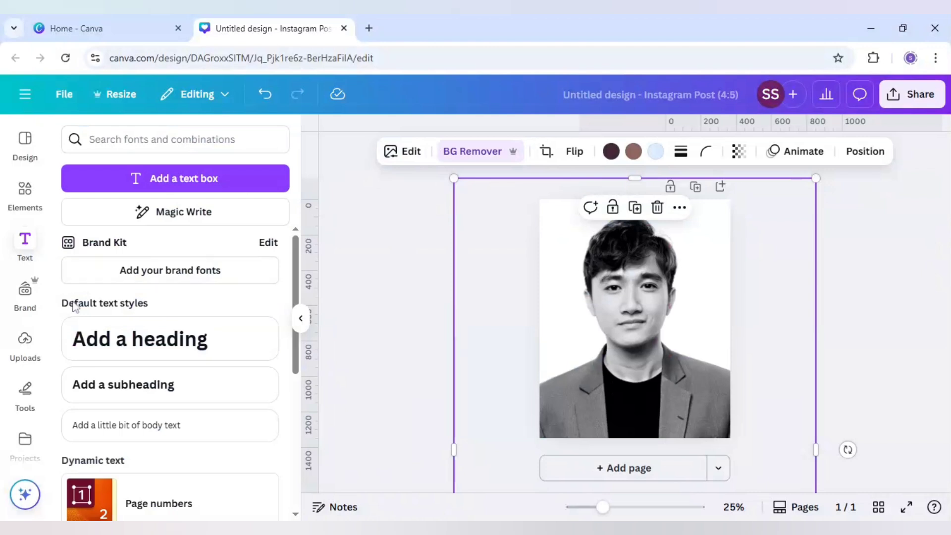
{"action": "left_click", "coordinate": [144, 340]}
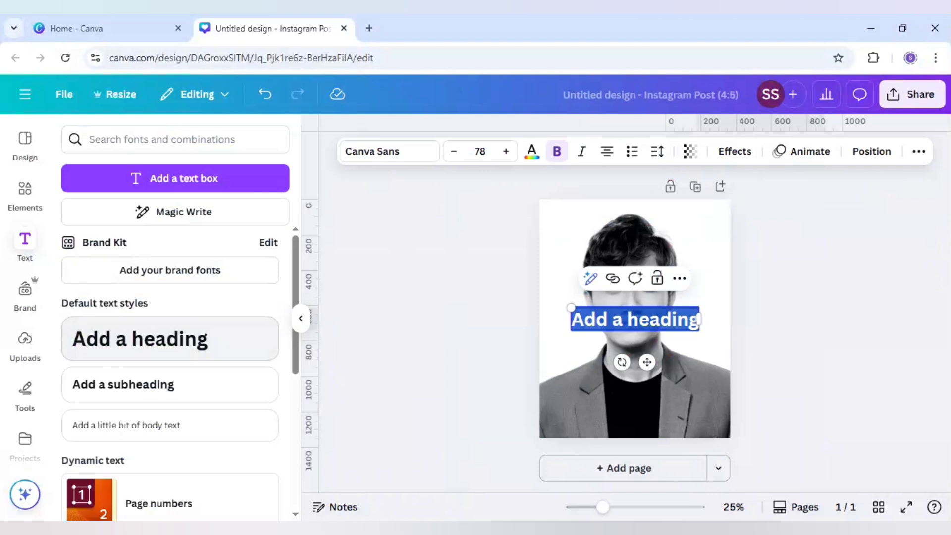
{"action": "type", "text": "DAVE"}
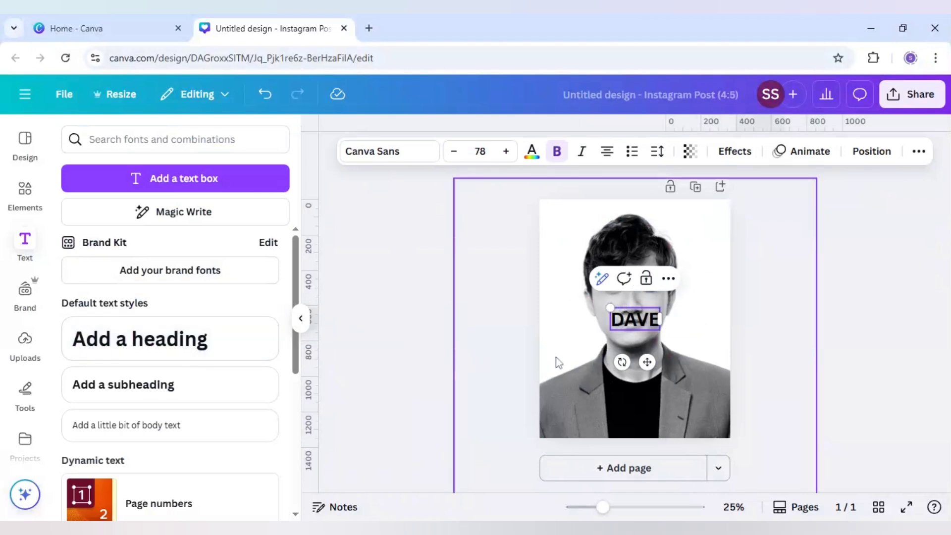
{"action": "left_click", "coordinate": [395, 155]}
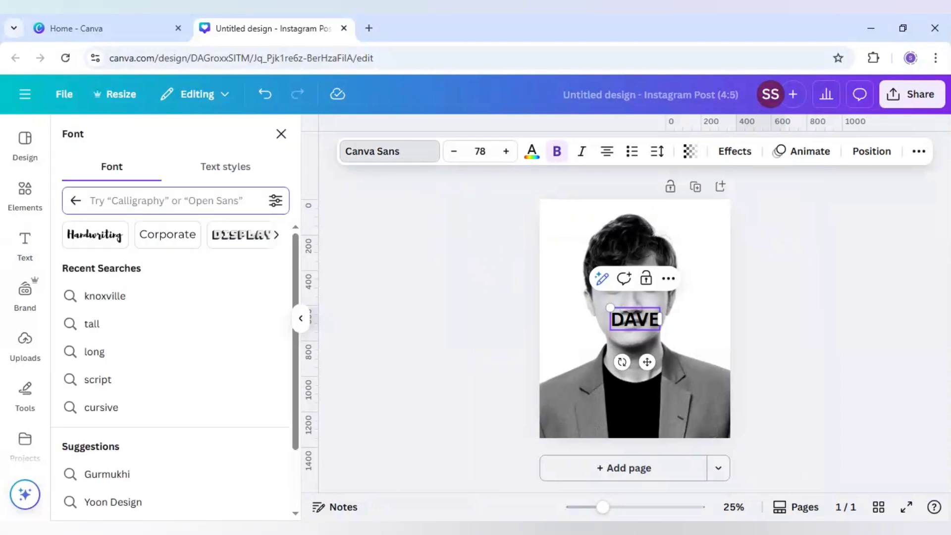
{"action": "type", "text": "knoxville"}
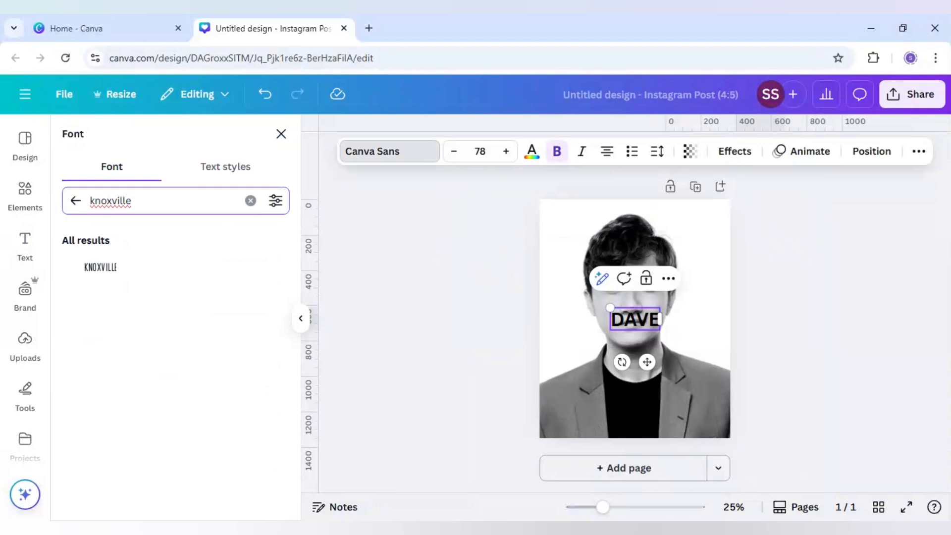
{"action": "left_click", "coordinate": [131, 271]}
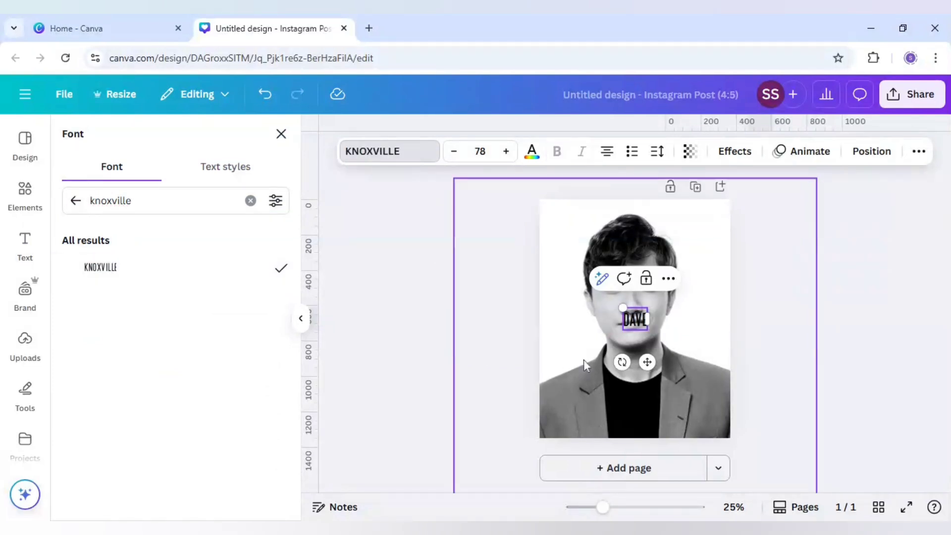
Move DAVE to the top-left corner, set it to size 144 and widen it onto one line.
{"action": "left_click_drag", "start_coordinate": [647, 361], "coordinate": [571, 262]}
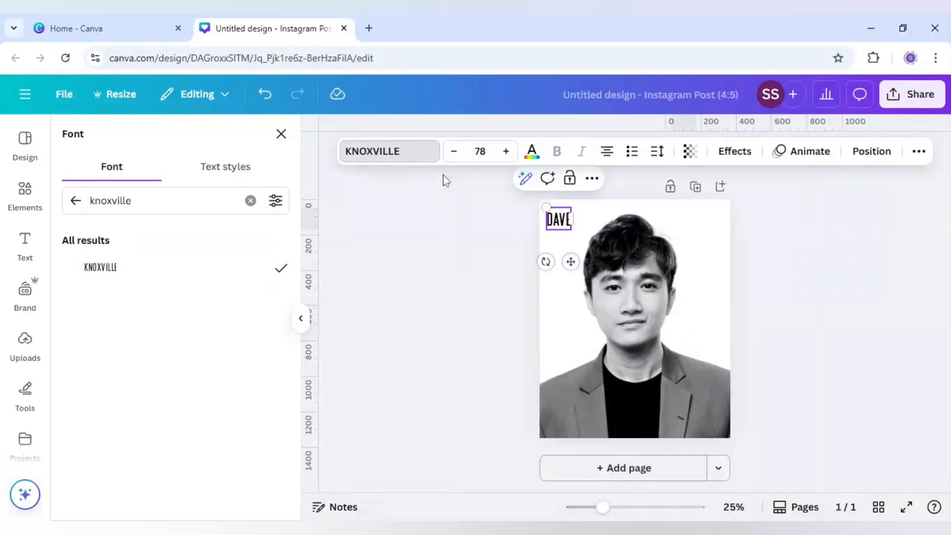
{"action": "left_click", "coordinate": [479, 151]}
{"action": "scroll", "coordinate": [489, 297], "scroll_direction": "down", "scroll_amount": 5}
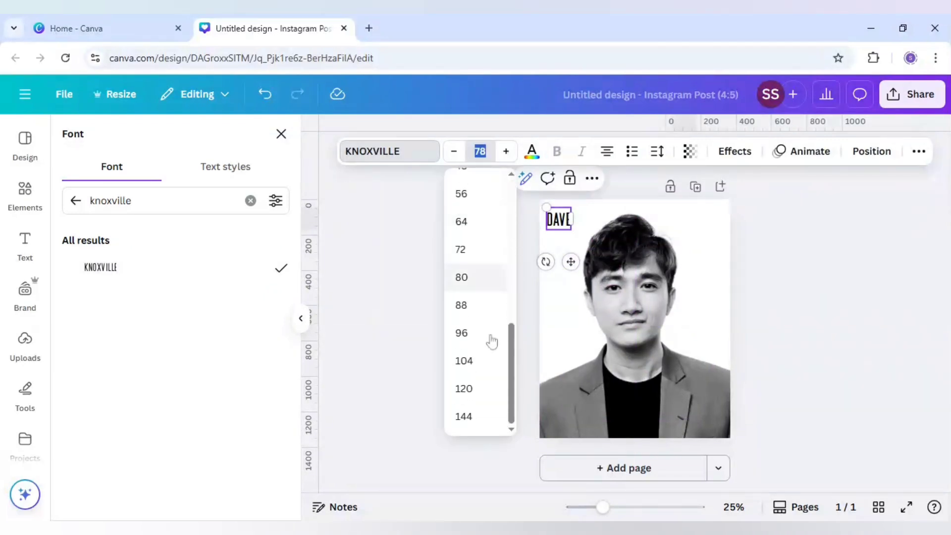
{"action": "left_click", "coordinate": [463, 416]}
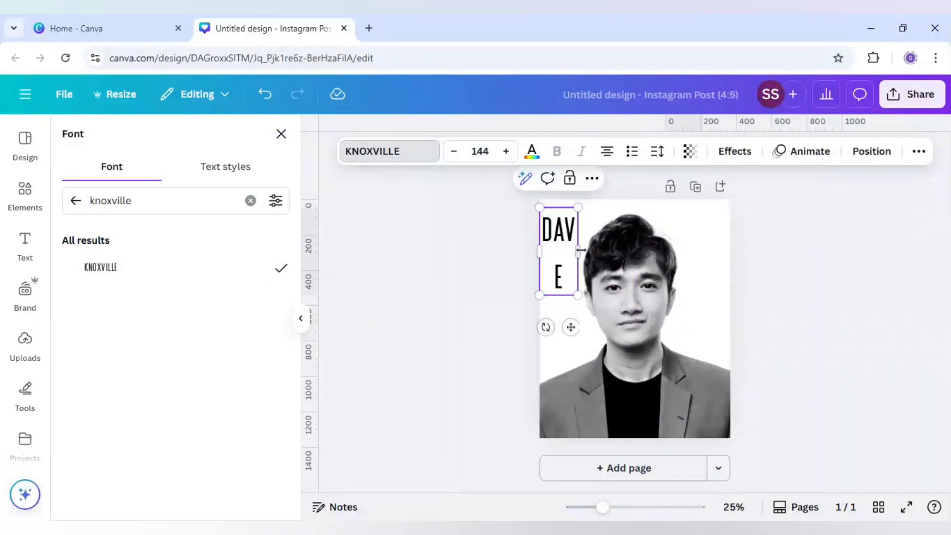
{"action": "left_click_drag", "start_coordinate": [577, 251], "coordinate": [596, 245]}
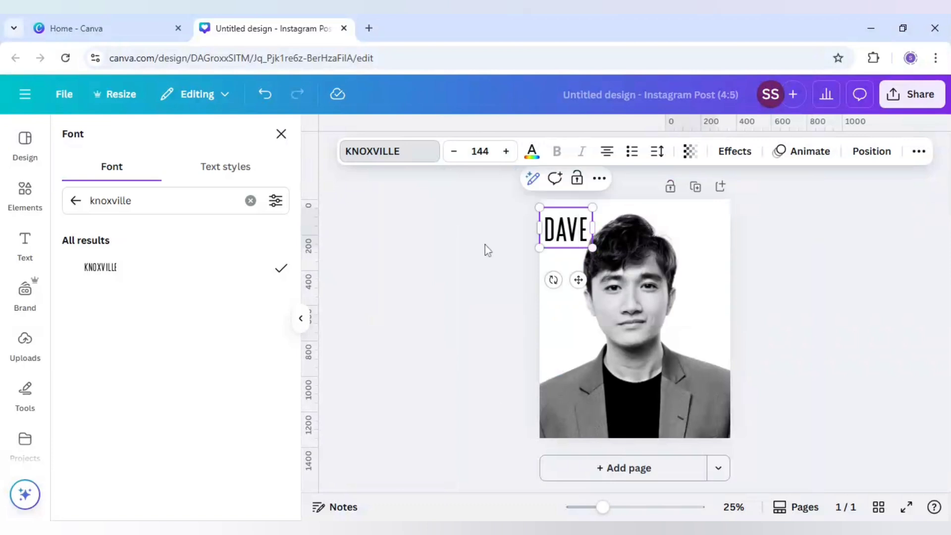
{"action": "left_click", "coordinate": [485, 245]}
Set DAVE's font size to 164 and nudge it into the top-left corner.
{"action": "left_click", "coordinate": [575, 235]}
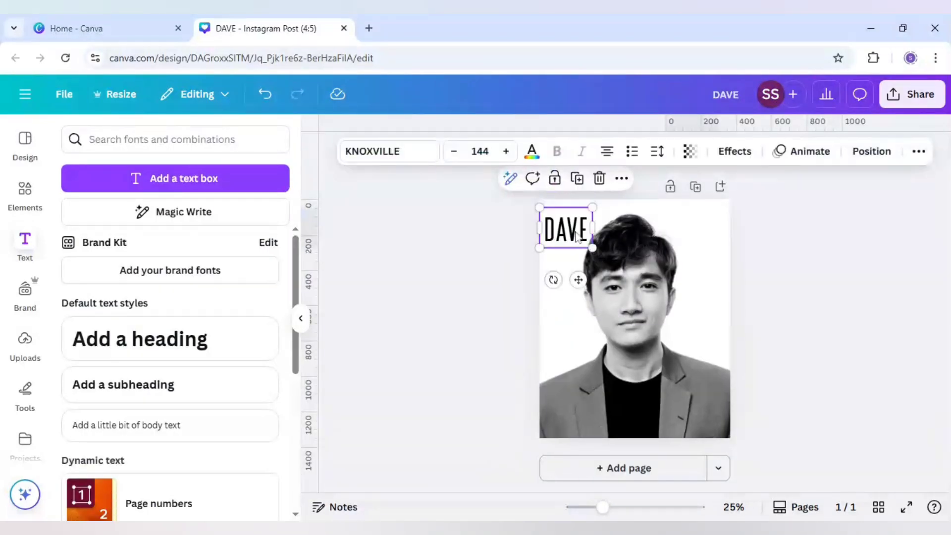
{"action": "left_click_drag", "start_coordinate": [576, 235], "coordinate": [575, 226]}
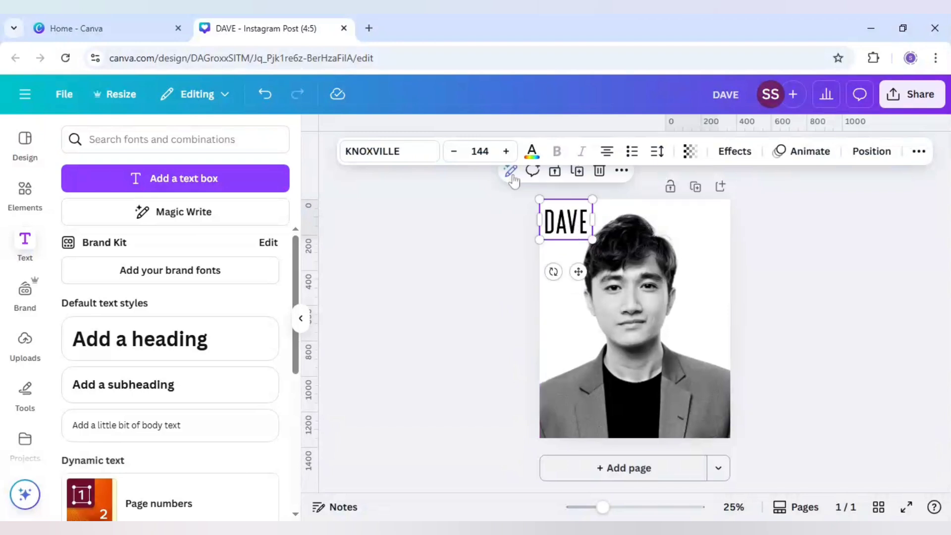
{"action": "left_click", "coordinate": [480, 151]}
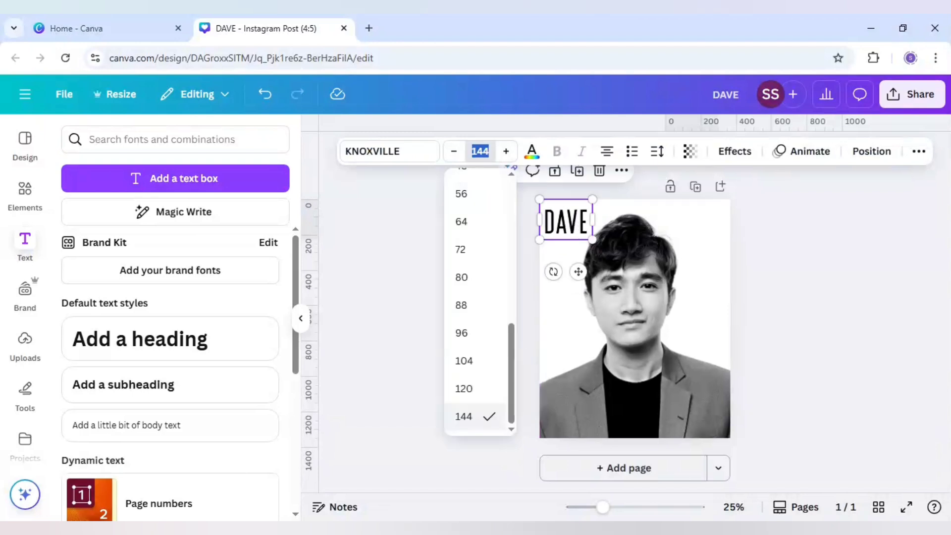
{"action": "left_click", "coordinate": [483, 151]}
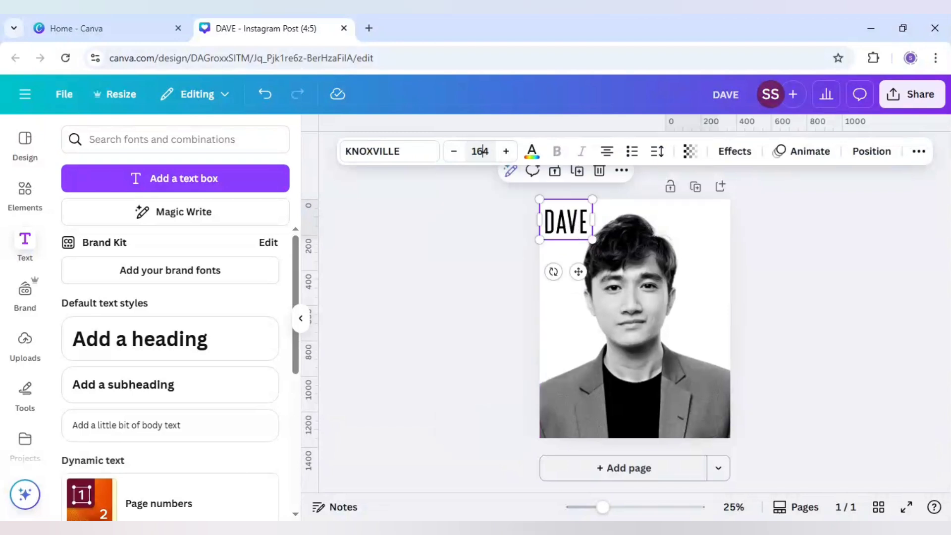
{"action": "key", "text": "Return"}
{"action": "left_click", "coordinate": [450, 255]}
{"action": "left_click", "coordinate": [572, 232]}
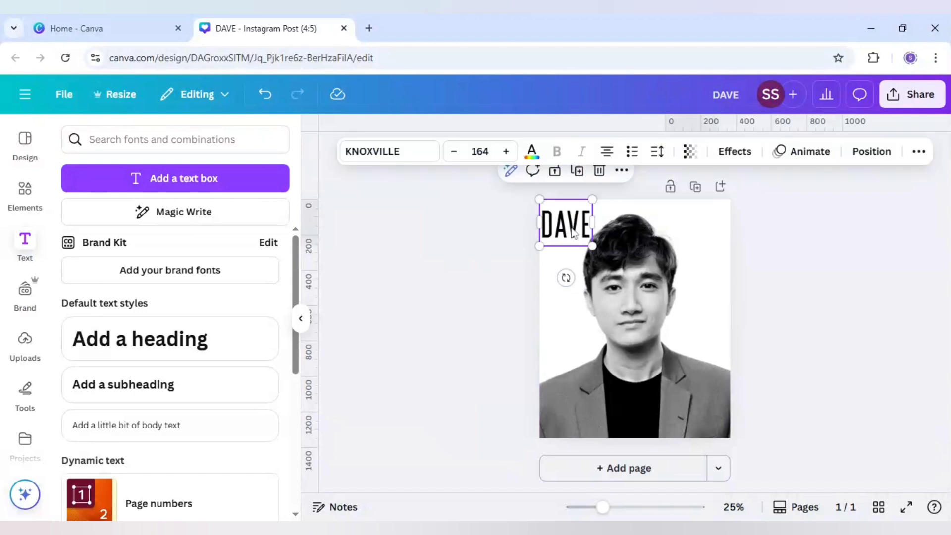
{"action": "left_click_drag", "start_coordinate": [572, 231], "coordinate": [577, 232]}
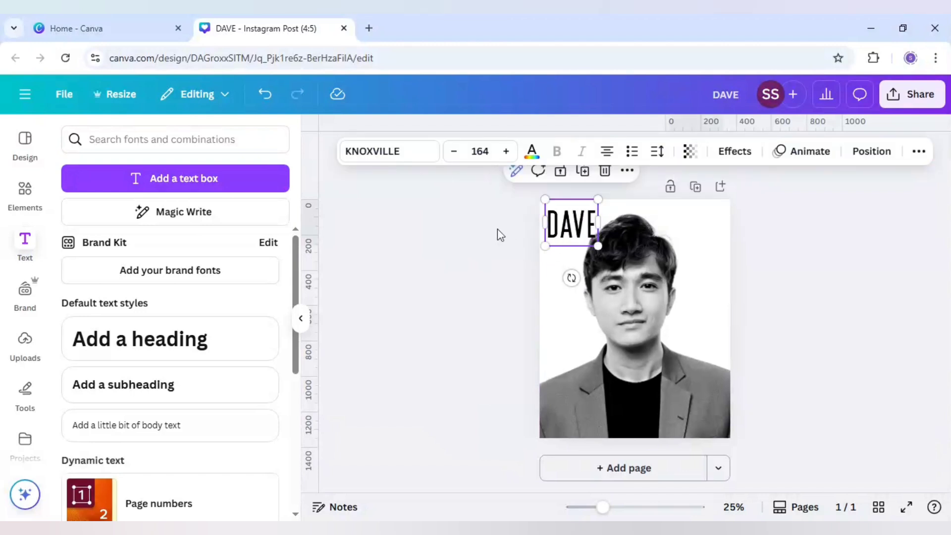
Tighten DAVE's letter spacing to -55 and move it up toward the page's top edge.
{"action": "left_click", "coordinate": [657, 151]}
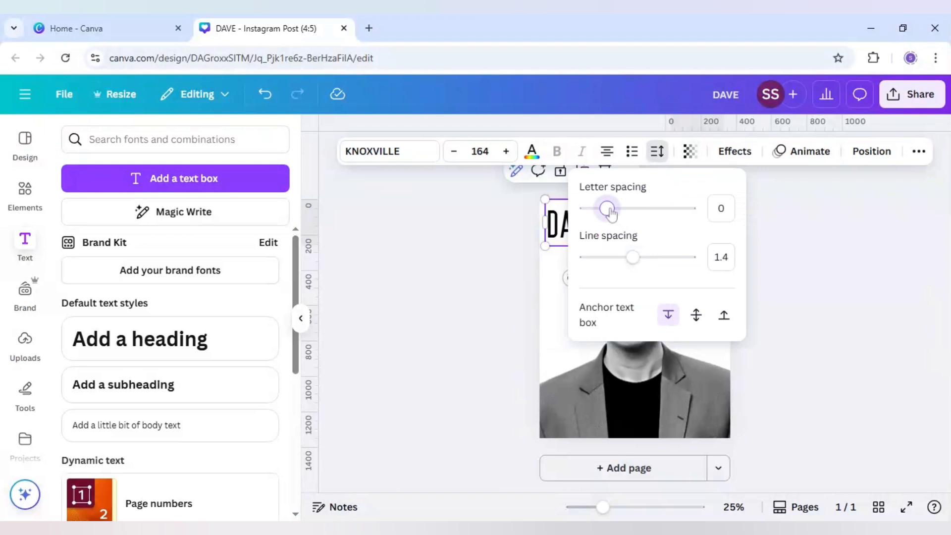
{"action": "left_click_drag", "start_coordinate": [610, 212], "coordinate": [603, 214]}
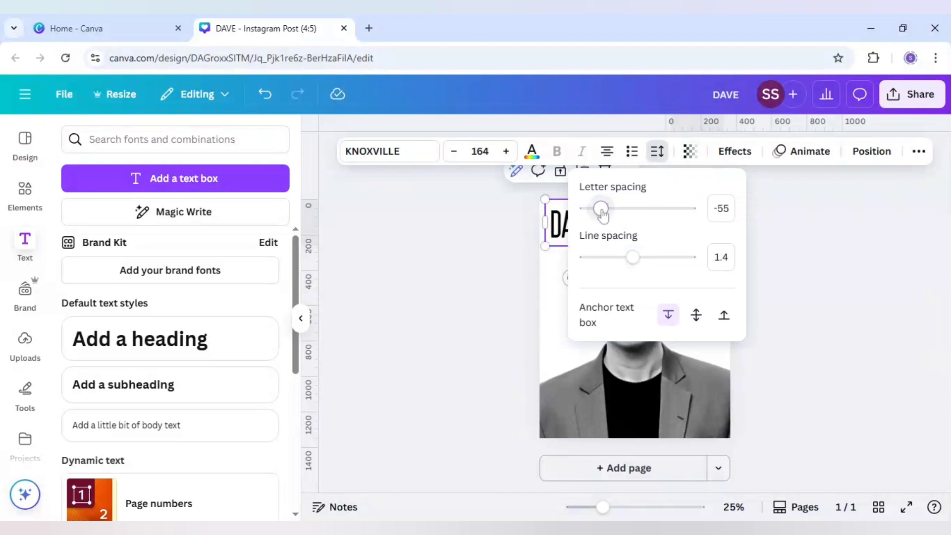
{"action": "left_click", "coordinate": [469, 251]}
{"action": "left_click", "coordinate": [470, 251]}
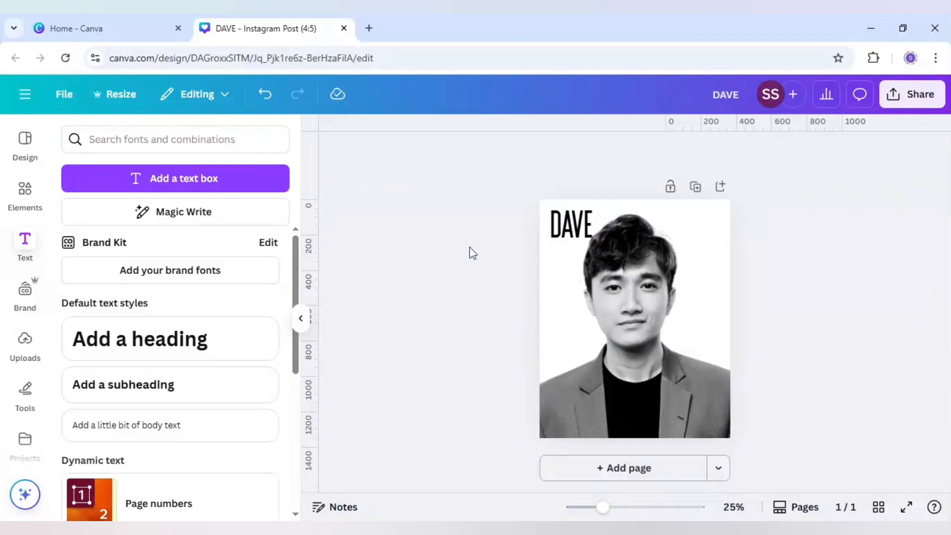
{"action": "left_click", "coordinate": [563, 236]}
{"action": "left_click_drag", "start_coordinate": [562, 236], "coordinate": [624, 223]}
Duplicate DAVE, retype the copy as RICHARLISON and widen it onto one line.
{"action": "left_click", "coordinate": [577, 169]}
{"action": "double_click", "coordinate": [619, 224]}
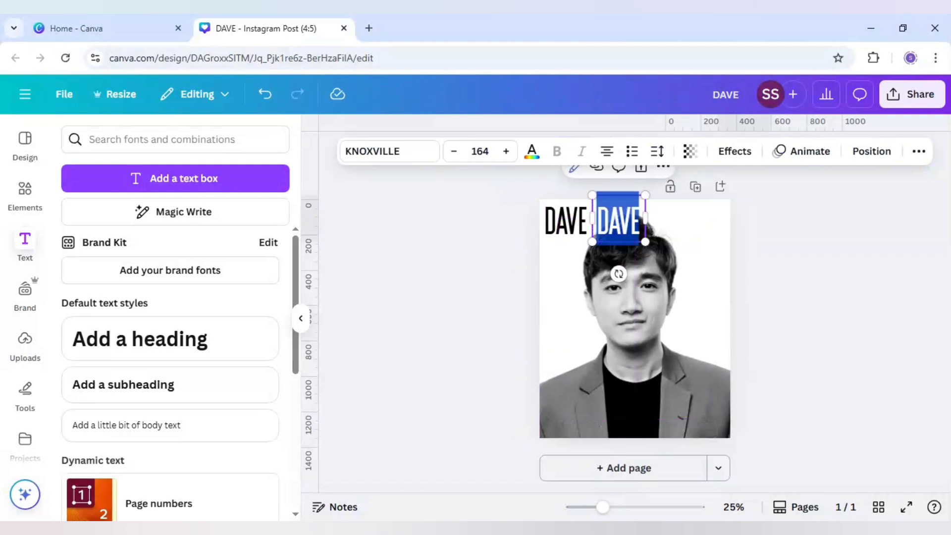
{"action": "type", "text": "RICH ABLIS"}
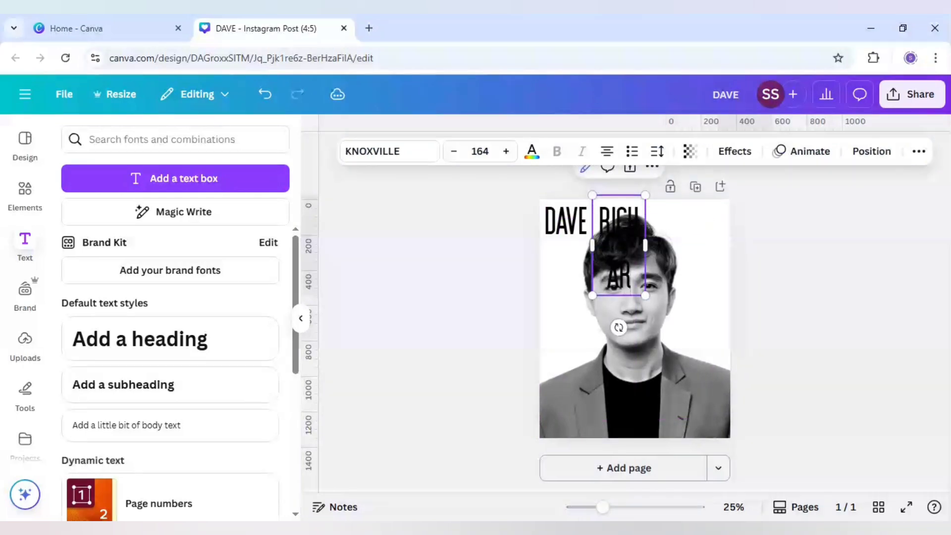
{"action": "type", "text": "ON"}
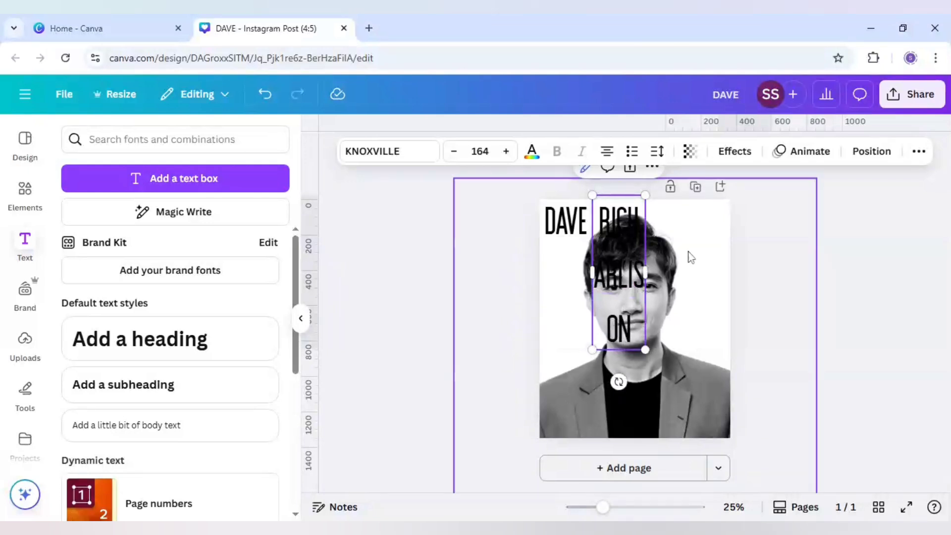
{"action": "left_click_drag", "start_coordinate": [644, 272], "coordinate": [749, 268]}
{"action": "left_click", "coordinate": [802, 281]}
Duplicate RICHARLISON and break the copy into three lines: RICH / ARL / ISON.
{"action": "left_click", "coordinate": [690, 239]}
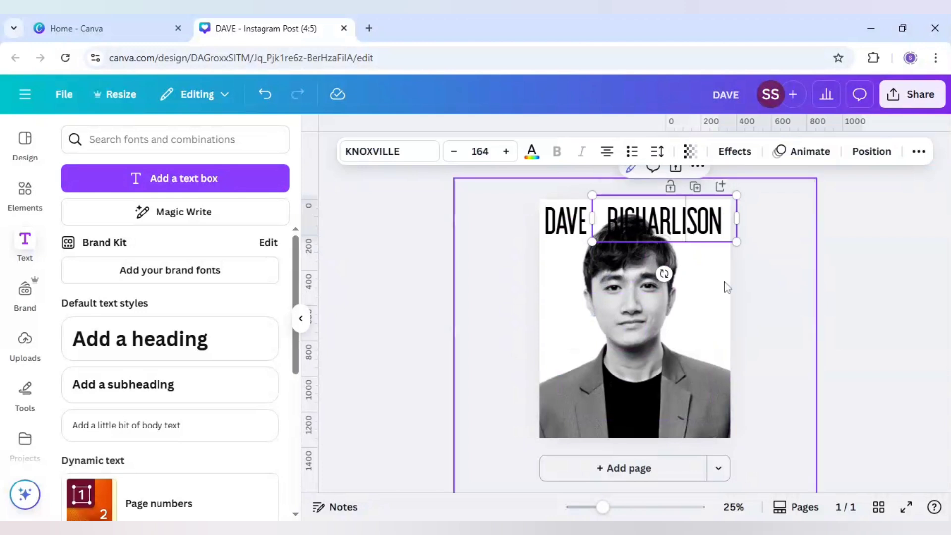
{"action": "left_click", "coordinate": [765, 305]}
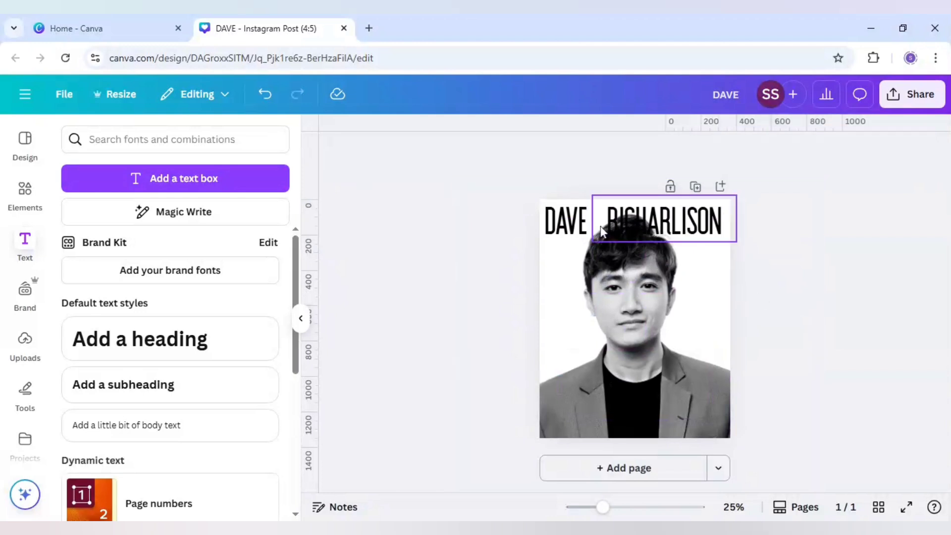
{"action": "left_click", "coordinate": [639, 226]}
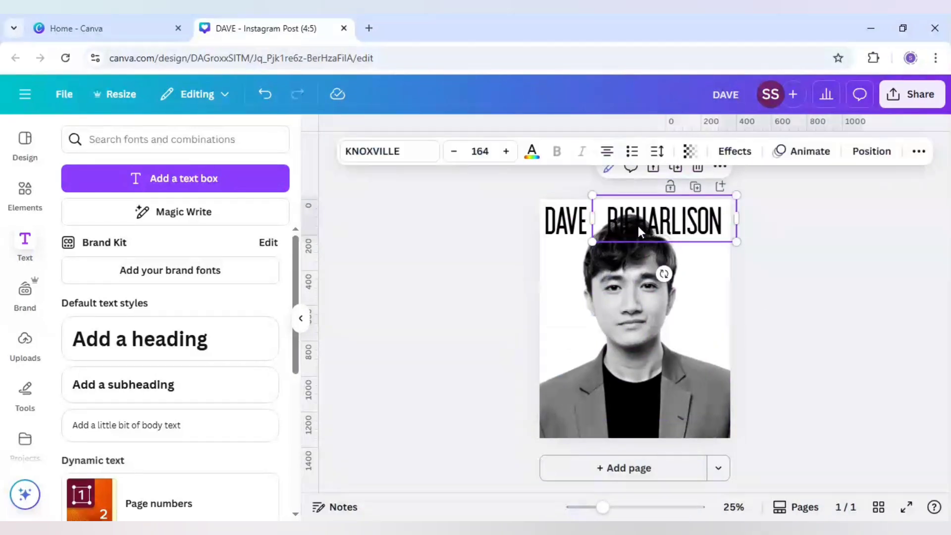
{"action": "left_click", "coordinate": [678, 171]}
{"action": "left_click_drag", "start_coordinate": [689, 222], "coordinate": [623, 255]}
{"action": "left_click", "coordinate": [619, 255]}
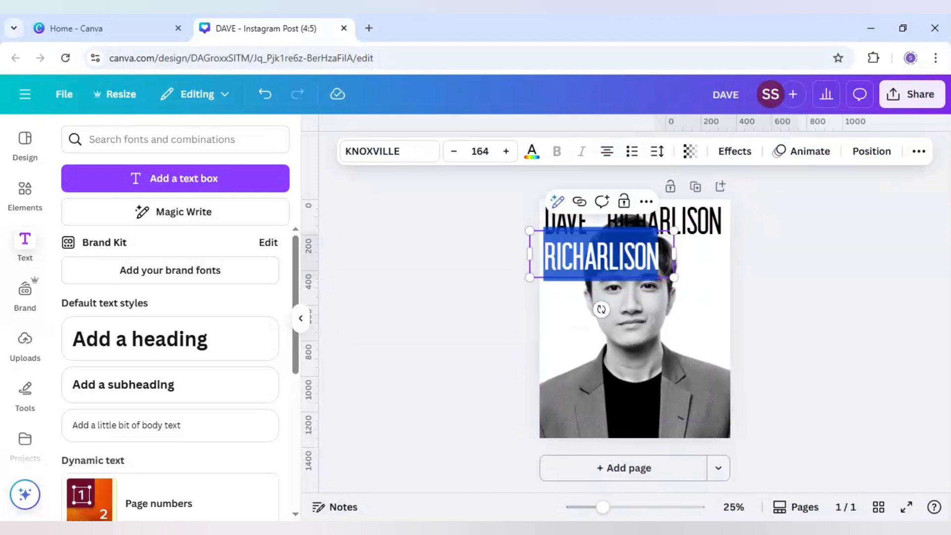
{"action": "left_click", "coordinate": [583, 255]}
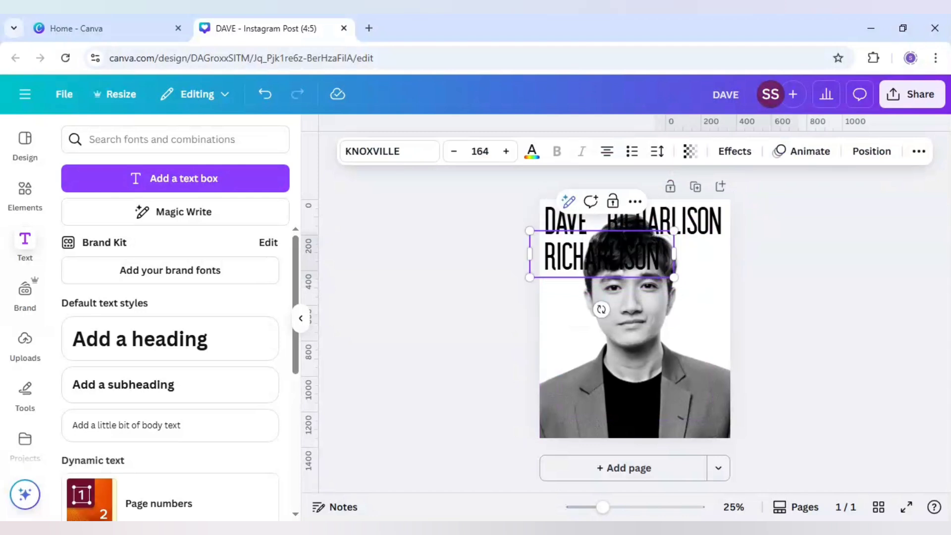
{"action": "key", "text": "Return"}
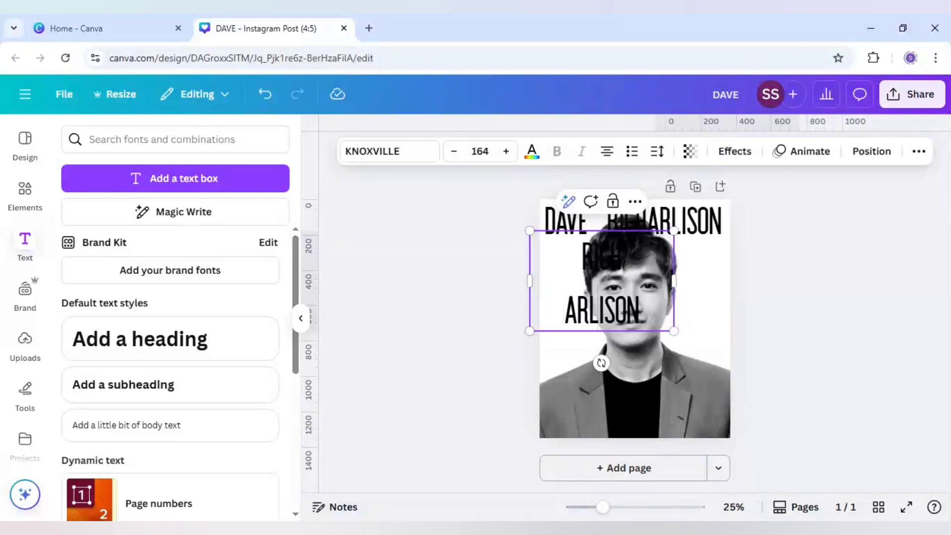
{"action": "key", "text": "Return"}
Tighten the stacked text's line spacing to 0.78 and move it under DAVE at the left edge.
{"action": "left_click", "coordinate": [508, 297]}
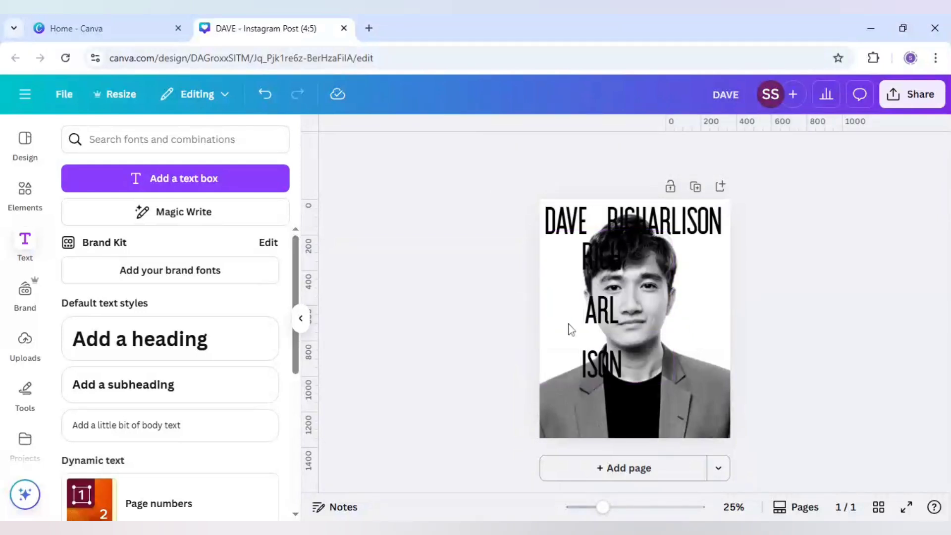
{"action": "left_click", "coordinate": [569, 325]}
{"action": "left_click", "coordinate": [657, 155]}
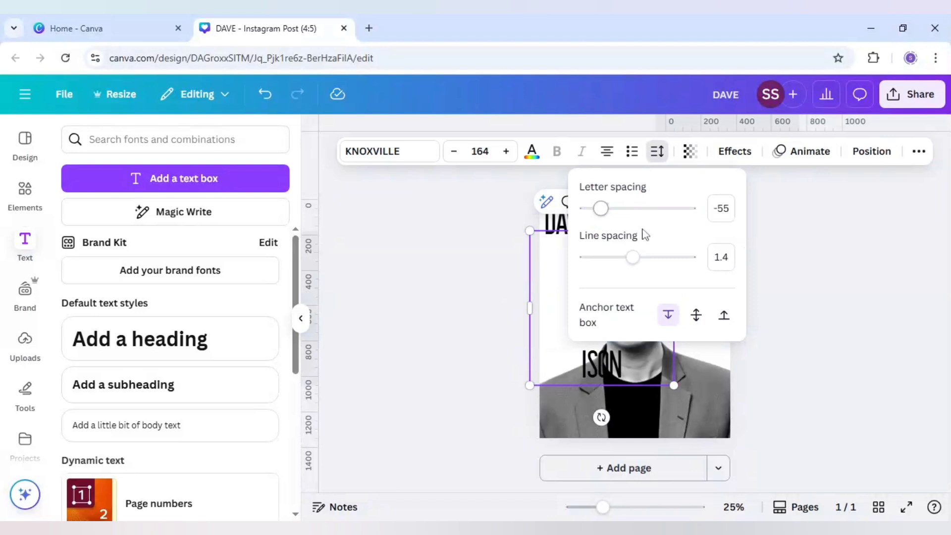
{"action": "left_click_drag", "start_coordinate": [633, 257], "coordinate": [598, 259]}
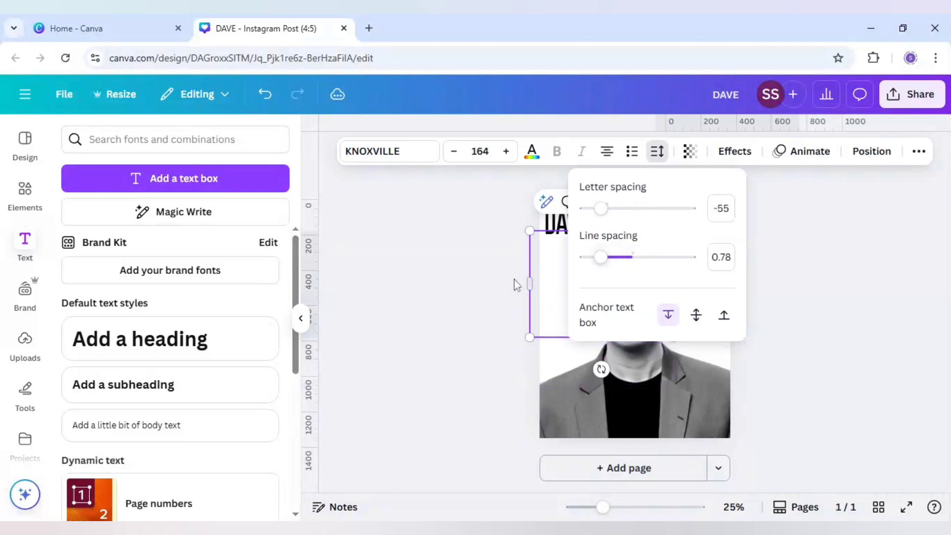
{"action": "left_click", "coordinate": [515, 285]}
{"action": "left_click_drag", "start_coordinate": [585, 303], "coordinate": [545, 296]}
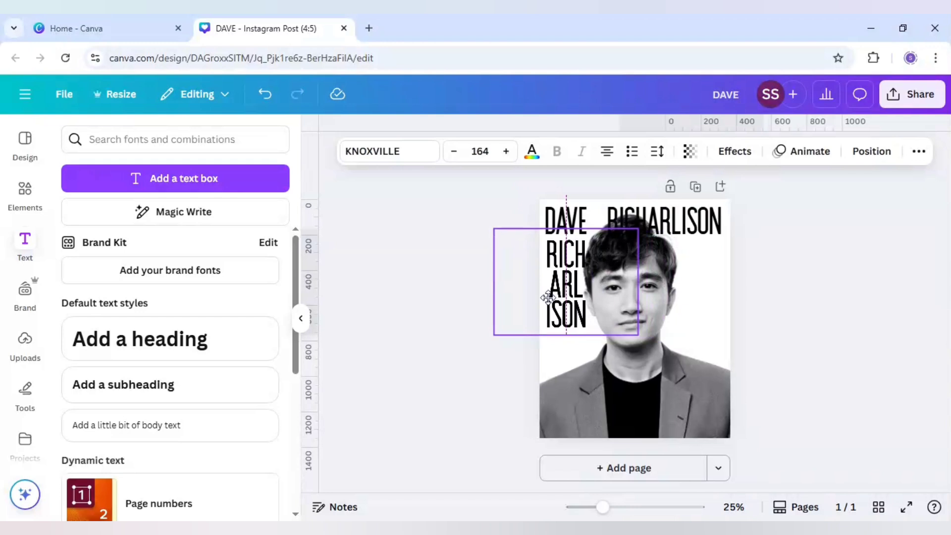
{"action": "left_click", "coordinate": [675, 218]}
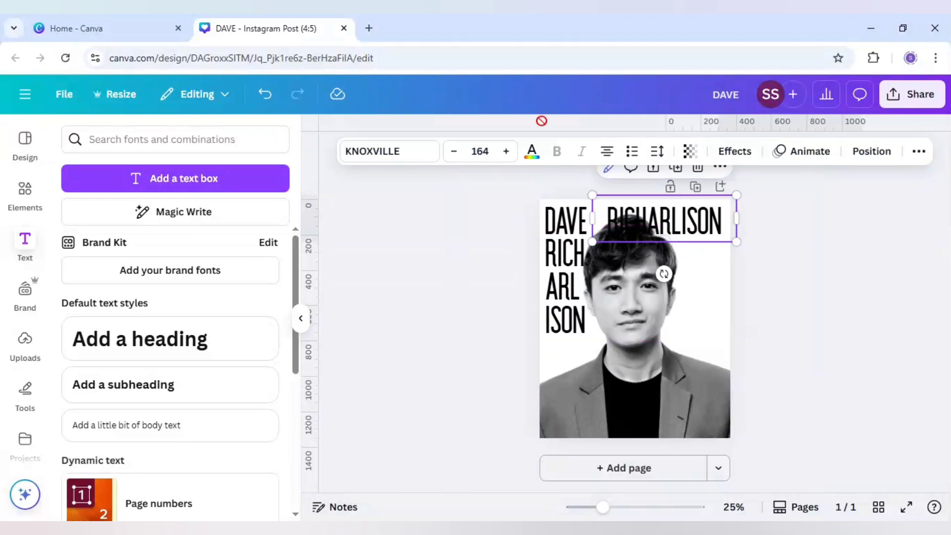
Make the RICHARLISON heading light grey.
{"action": "left_click", "coordinate": [531, 151]}
{"action": "scroll", "coordinate": [230, 307], "scroll_direction": "down", "scroll_amount": 2}
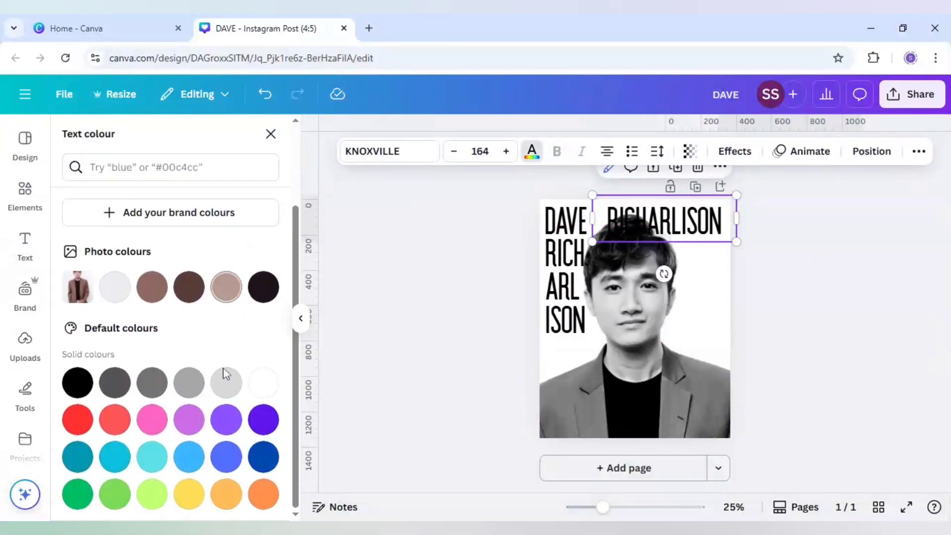
{"action": "left_click", "coordinate": [226, 382]}
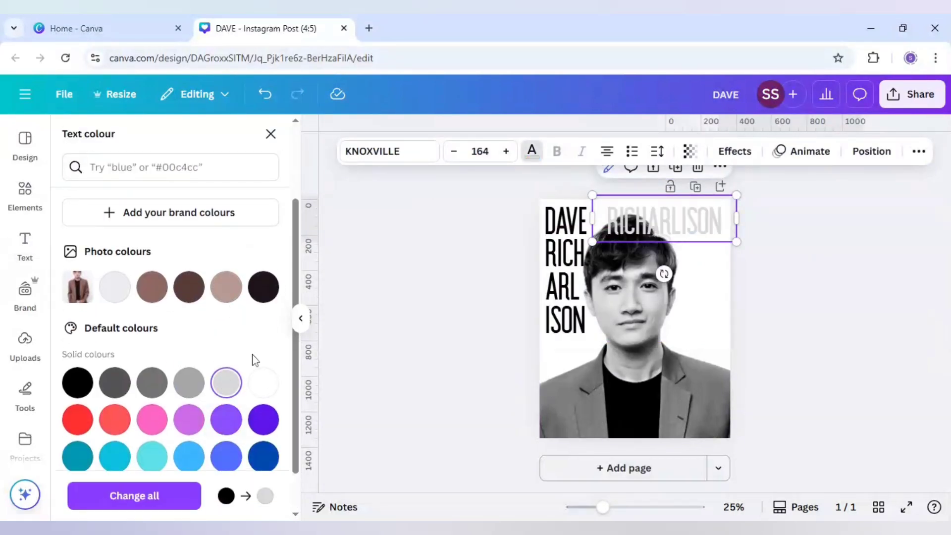
Duplicate the grey RICHARLISON into five rows stacked down the right side.
{"action": "left_click", "coordinate": [695, 186]}
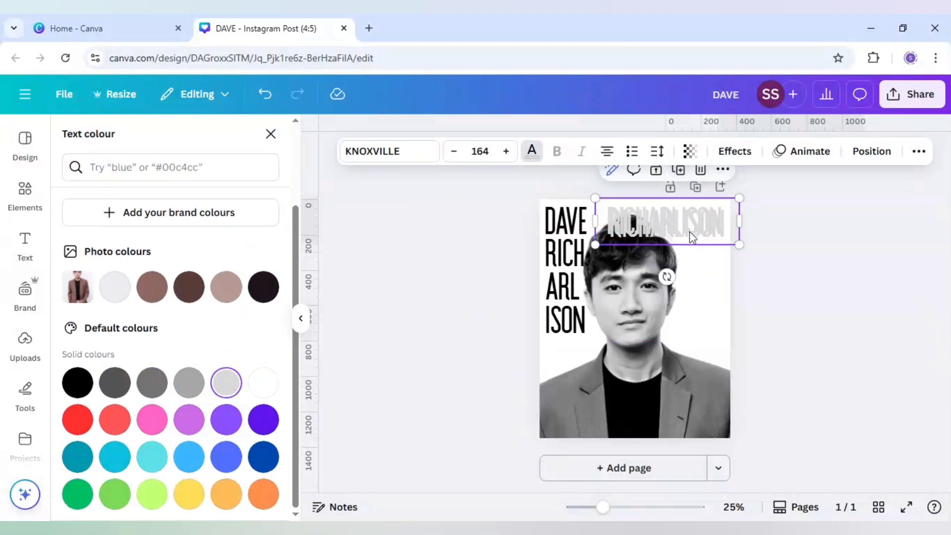
{"action": "left_click_drag", "start_coordinate": [689, 231], "coordinate": [684, 263]}
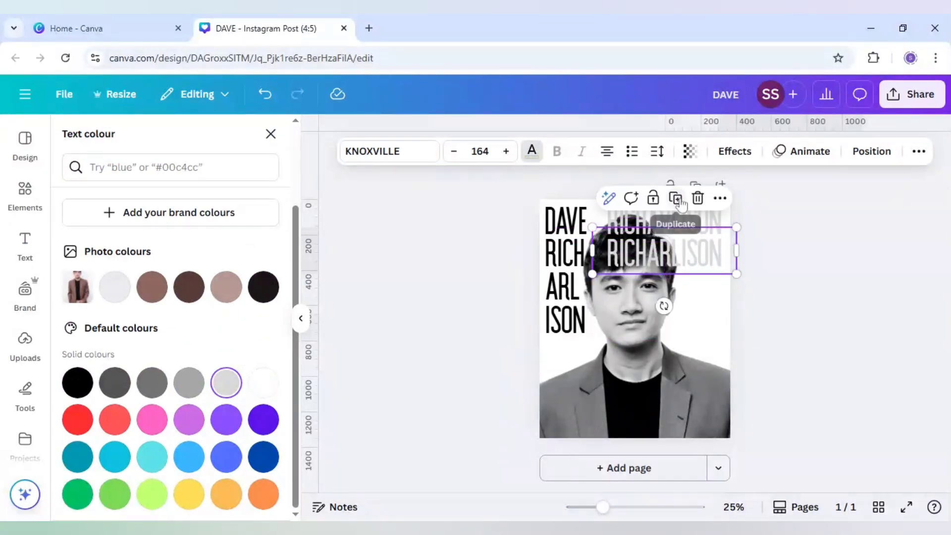
{"action": "left_click", "coordinate": [675, 198]}
{"action": "left_click", "coordinate": [675, 231]}
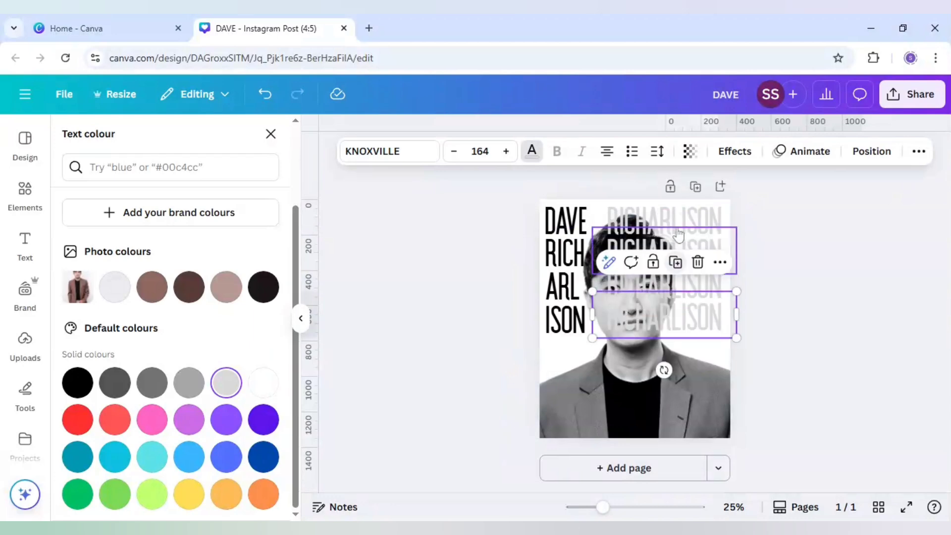
{"action": "left_click", "coordinate": [675, 262]}
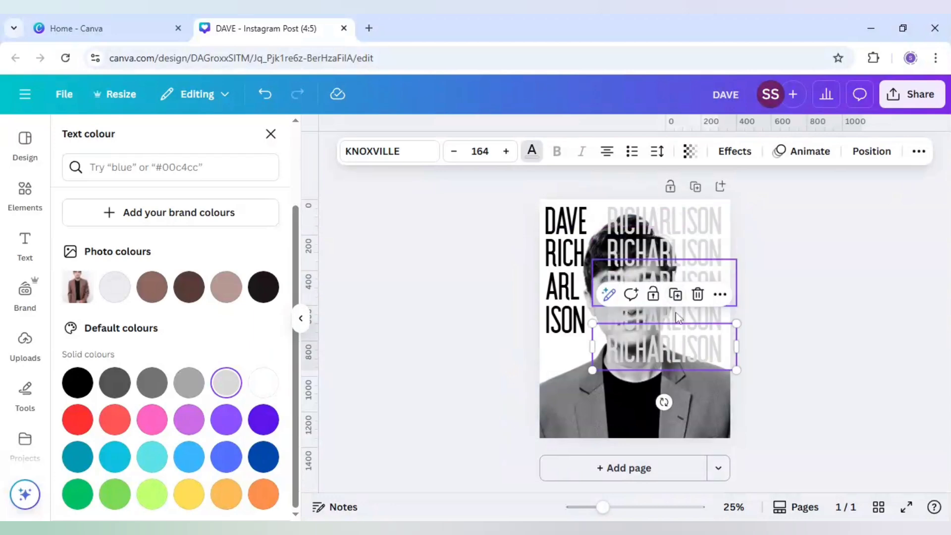
{"action": "left_click", "coordinate": [806, 343]}
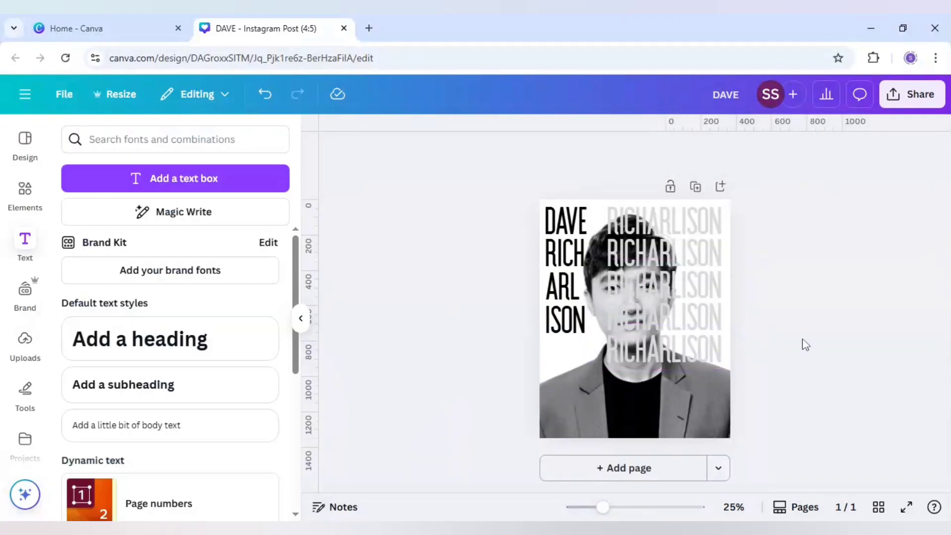
Retype the text box as two lines: DAVE and RICHARLISON.
{"action": "left_click", "coordinate": [556, 323]}
{"action": "left_click_drag", "start_coordinate": [567, 293], "coordinate": [588, 353]}
{"action": "double_click", "coordinate": [588, 353]}
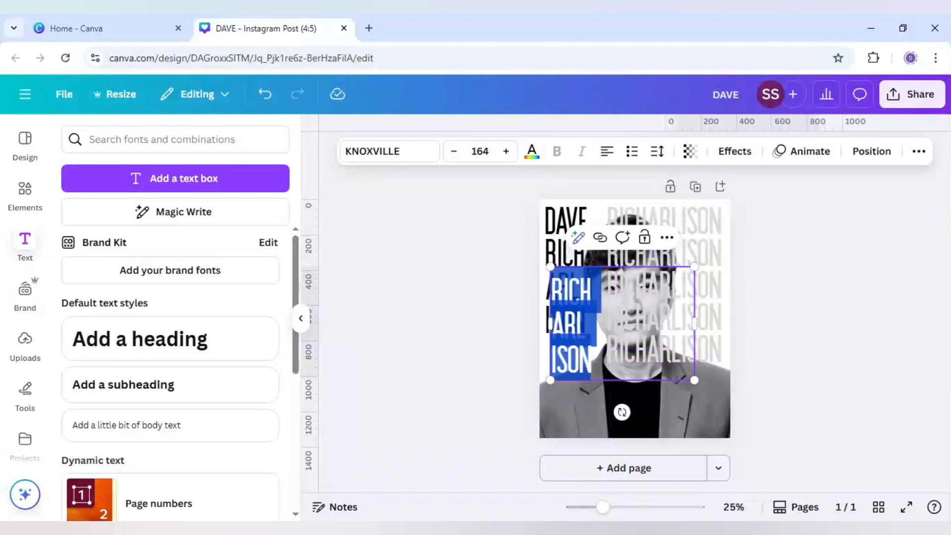
{"action": "type", "text": "DAVE"}
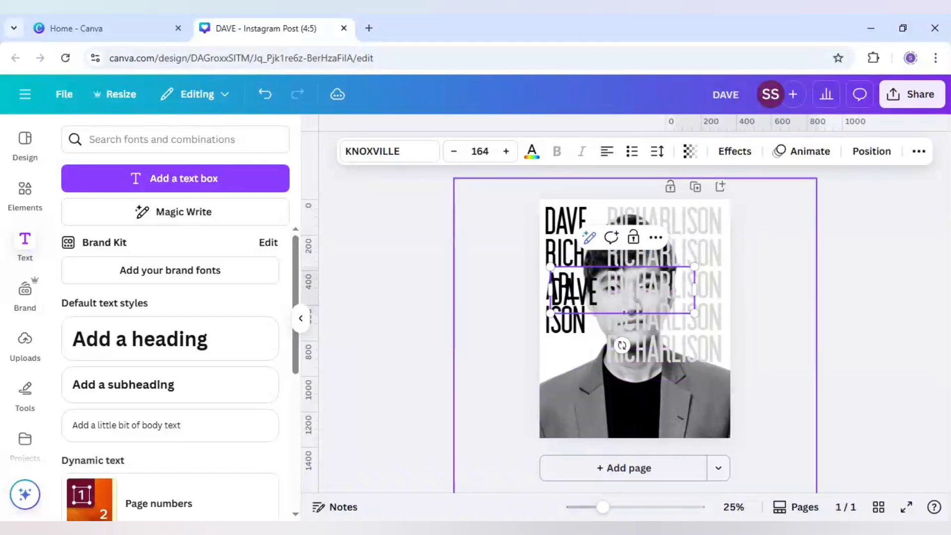
{"action": "key", "text": "Return"}
{"action": "type", "text": "RI"}
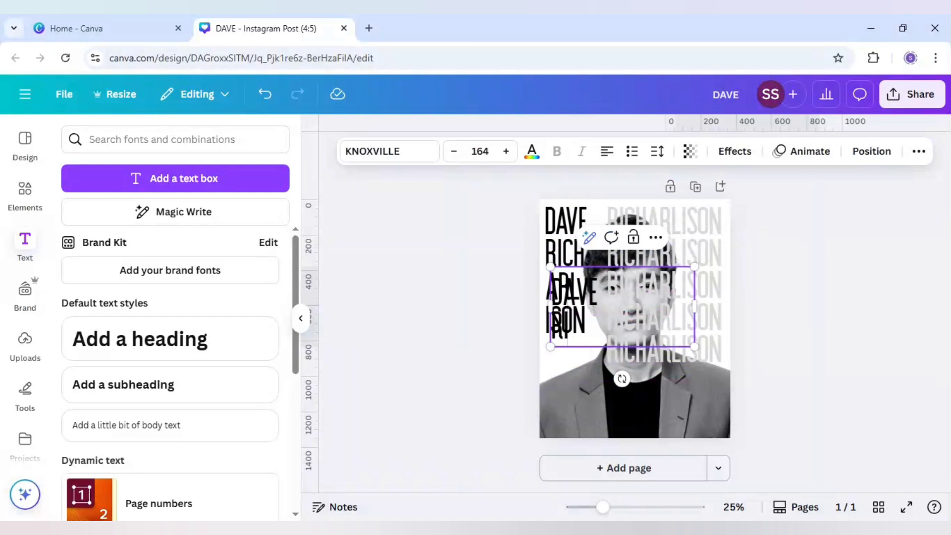
{"action": "type", "text": "CHAR"}
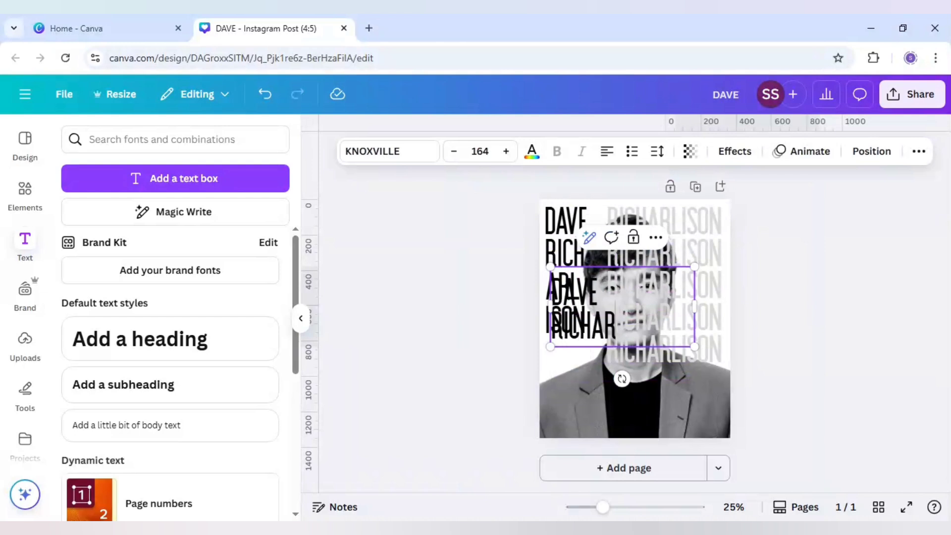
{"action": "type", "text": "LISON"}
{"action": "left_click", "coordinate": [477, 366]}
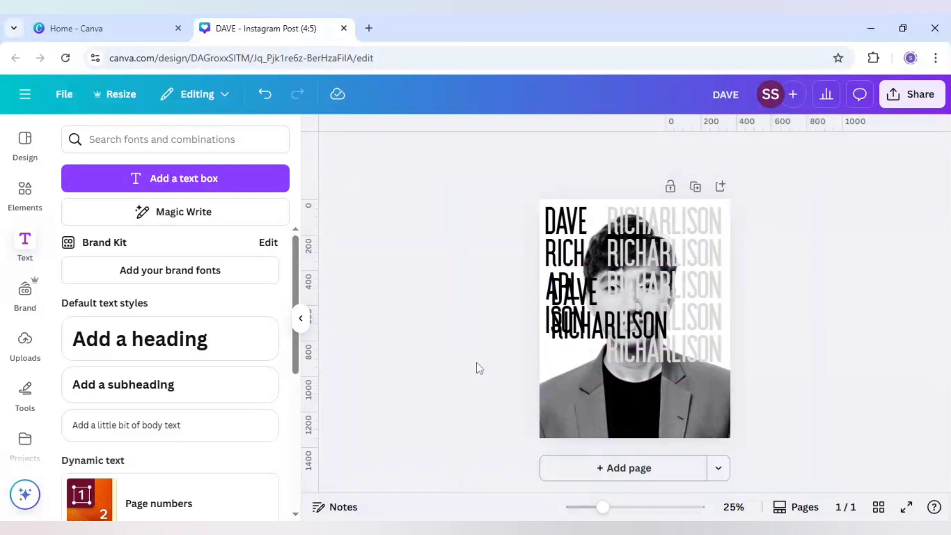
Set the DAVE / RICHARLISON text to size 32 and place it just below ISON.
{"action": "left_click", "coordinate": [594, 345]}
{"action": "left_click_drag", "start_coordinate": [594, 345], "coordinate": [611, 365]}
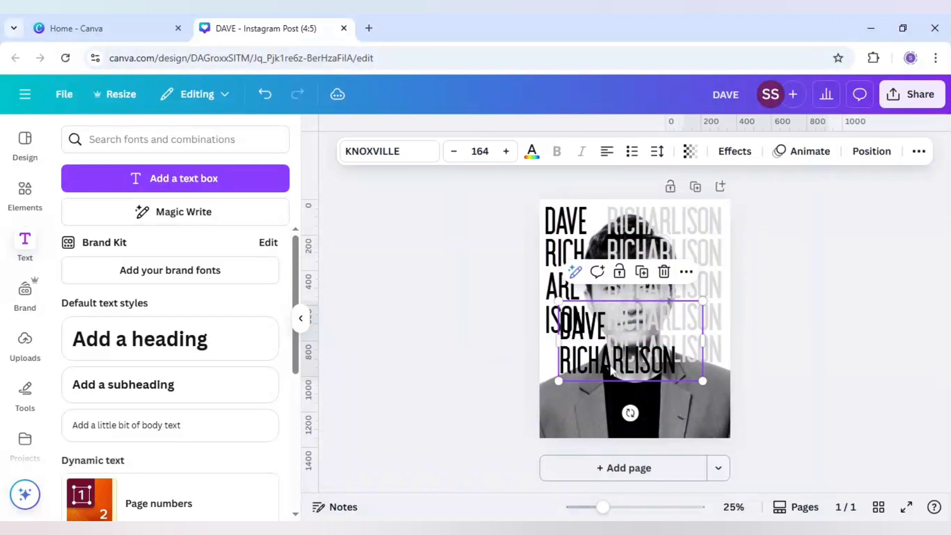
{"action": "left_click", "coordinate": [480, 151]}
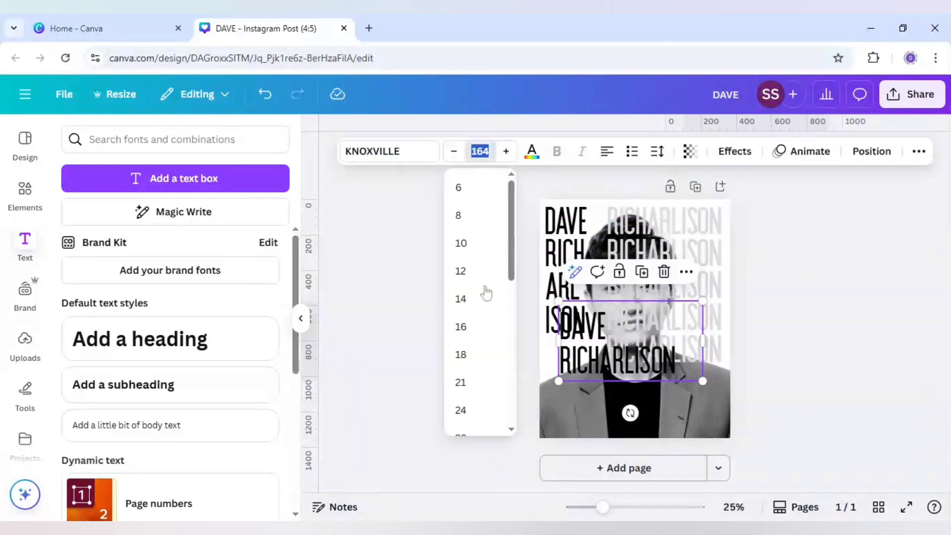
{"action": "scroll", "coordinate": [480, 317], "scroll_direction": "down", "scroll_amount": 2}
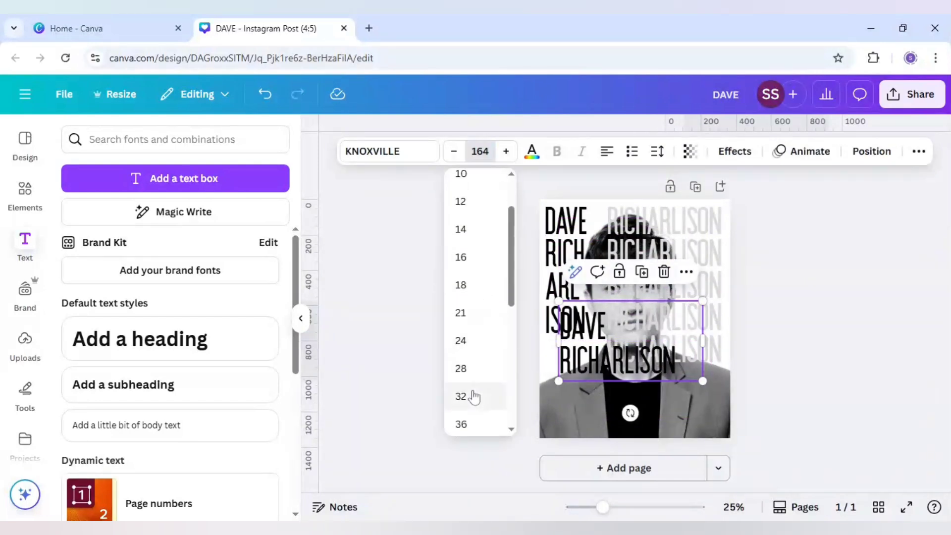
{"action": "left_click", "coordinate": [473, 395]}
{"action": "left_click_drag", "start_coordinate": [639, 352], "coordinate": [629, 387]}
{"action": "left_click", "coordinate": [459, 333]}
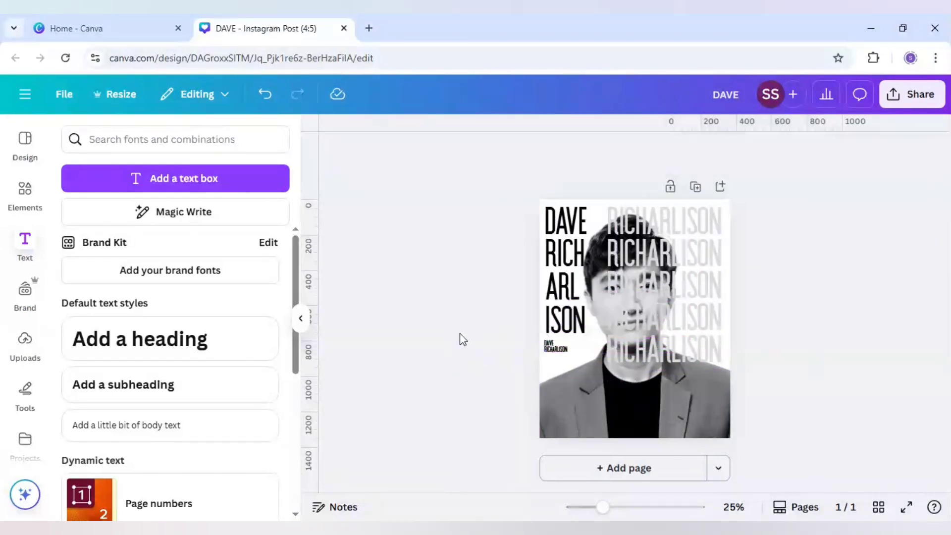
Use Layer > Bring to front on the portrait photo so it covers the grey RICHARLISON rows.
{"action": "left_click", "coordinate": [624, 410]}
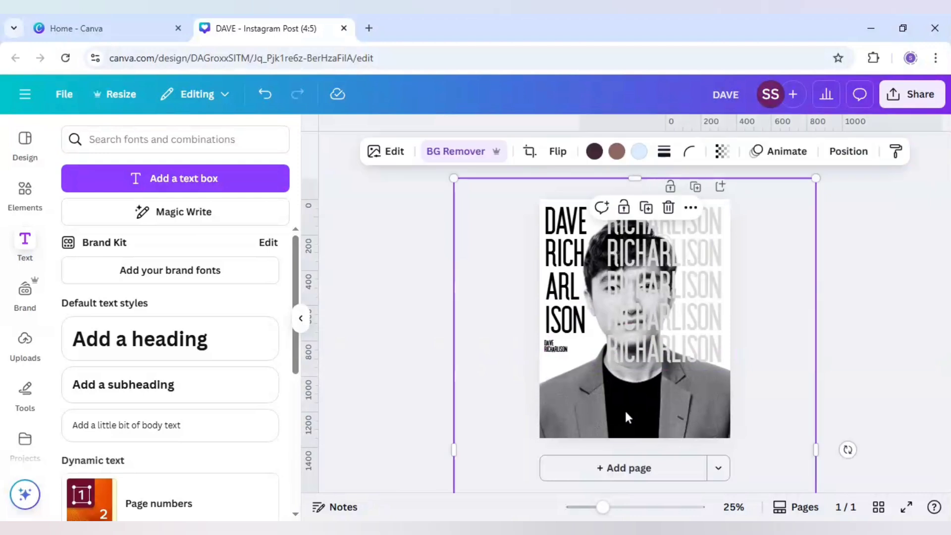
{"action": "right_click", "coordinate": [603, 413]}
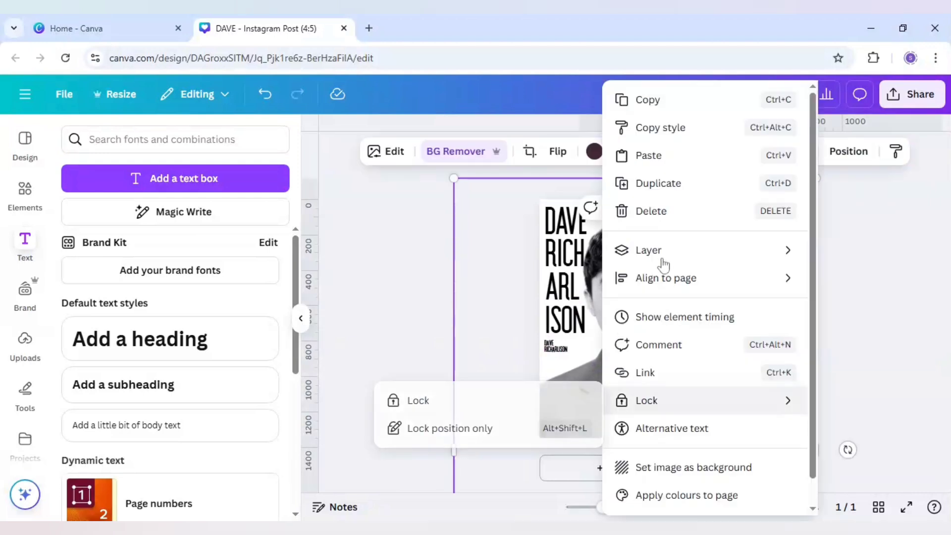
{"action": "mouse_move", "coordinate": [663, 260]}
{"action": "left_click", "coordinate": [495, 278]}
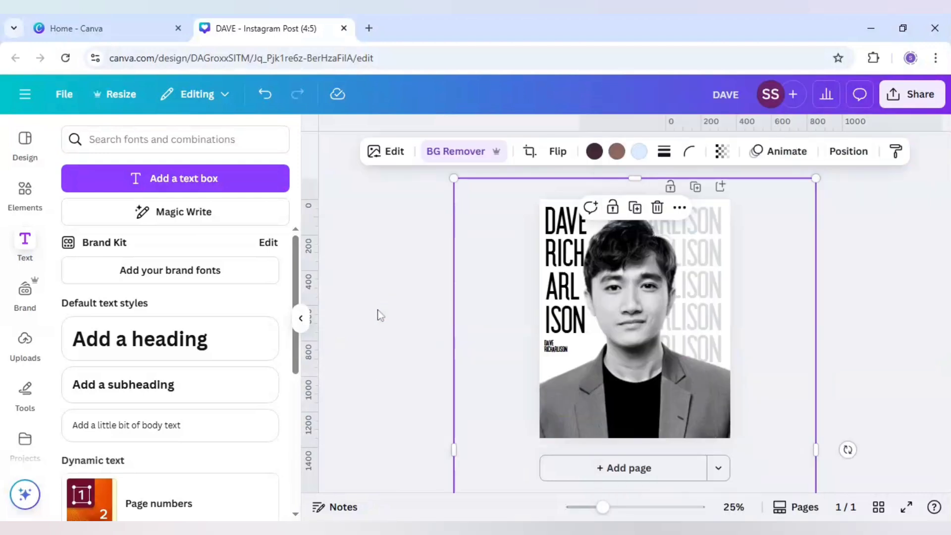
{"action": "left_click", "coordinate": [380, 315]}
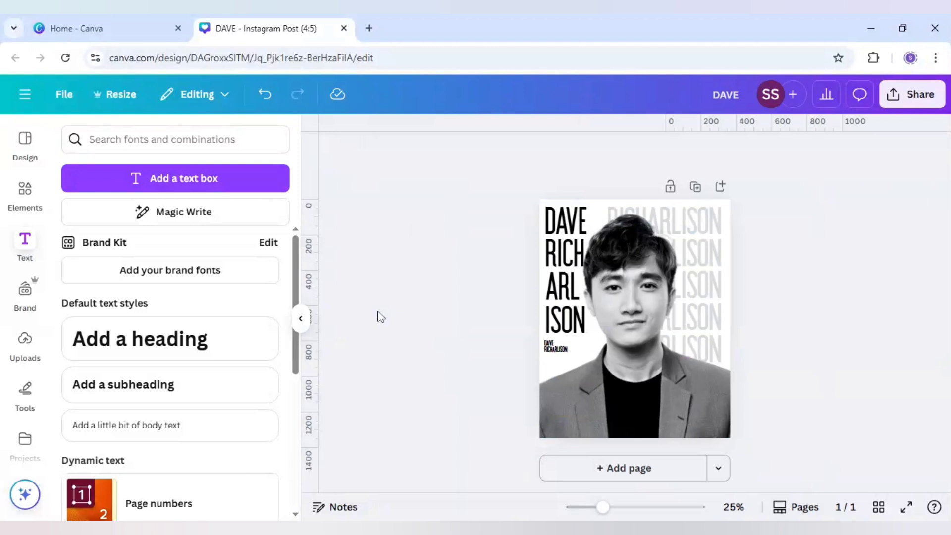
Add a square beside the face and flatten it into a wide rectangle.
{"action": "left_click", "coordinate": [35, 193]}
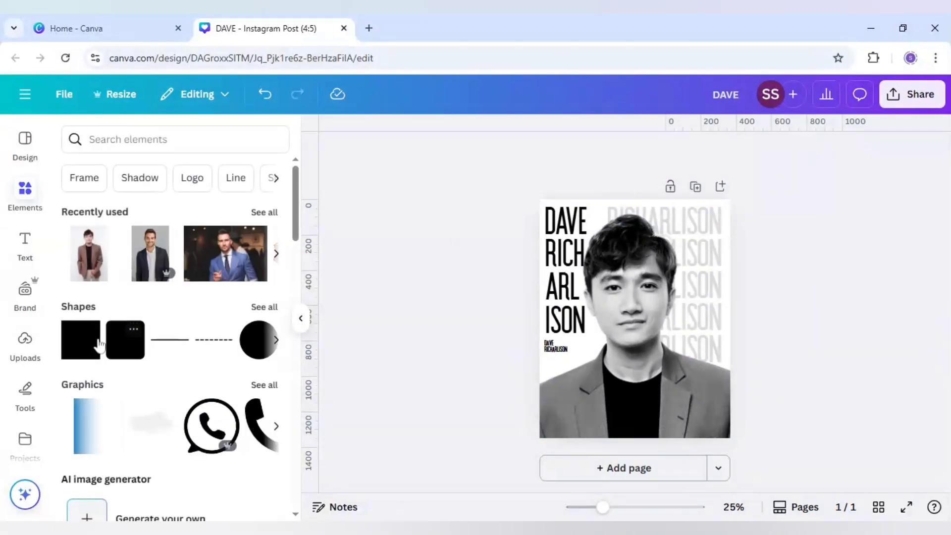
{"action": "left_click", "coordinate": [82, 349]}
{"action": "left_click", "coordinate": [472, 319]}
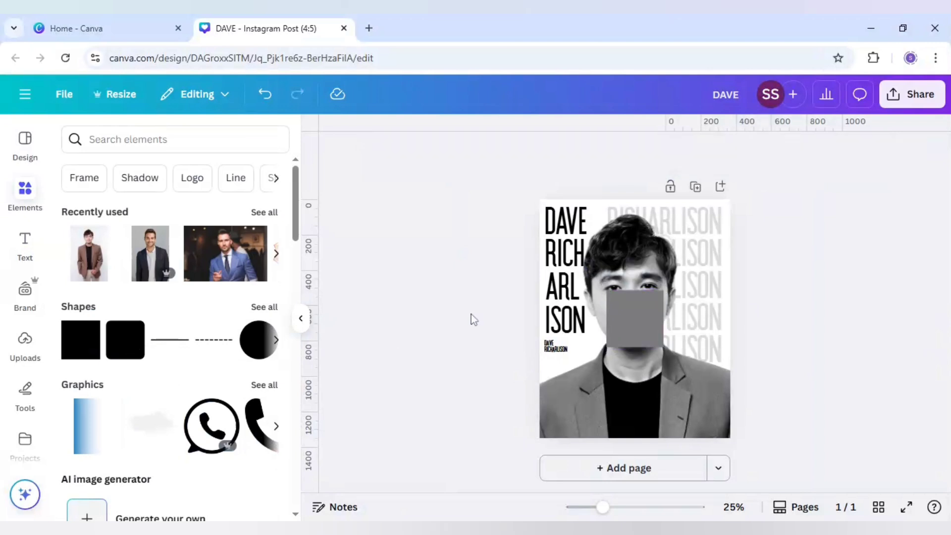
{"action": "left_click_drag", "start_coordinate": [637, 322], "coordinate": [666, 297]}
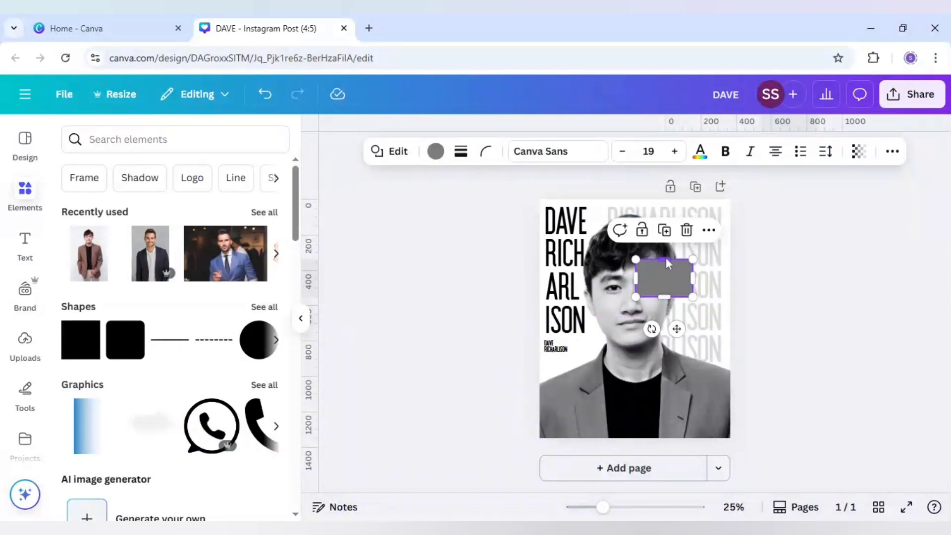
{"action": "left_click_drag", "start_coordinate": [665, 259], "coordinate": [699, 283]}
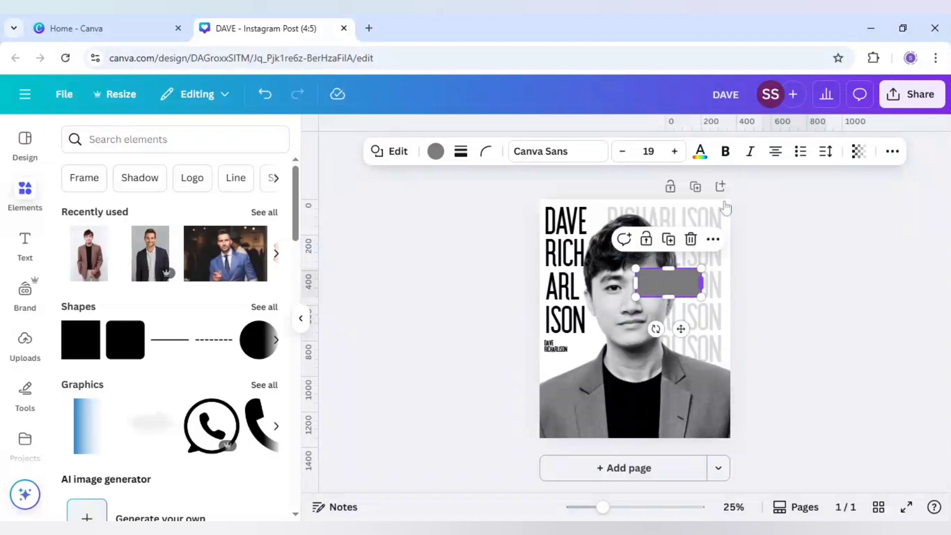
Colour the rectangle #FF0303 red and set its transparency to 77.
{"action": "left_click", "coordinate": [436, 151]}
{"action": "scroll", "coordinate": [94, 421], "scroll_direction": "down", "scroll_amount": 2}
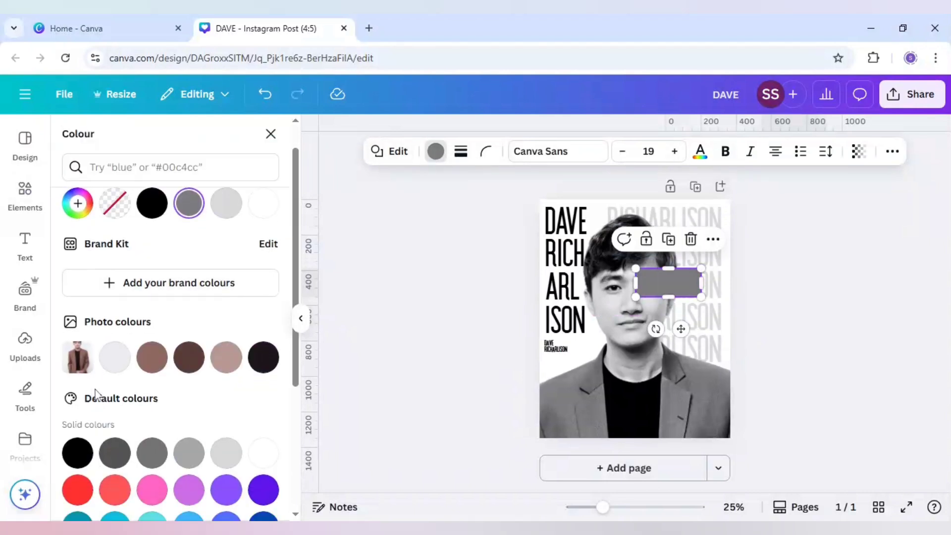
{"action": "left_click", "coordinate": [84, 451]}
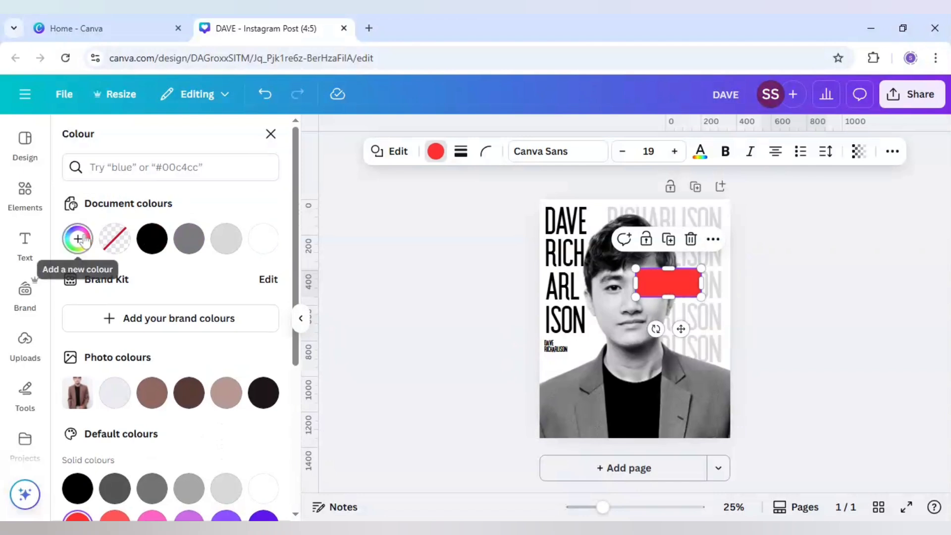
{"action": "left_click", "coordinate": [77, 238]}
{"action": "left_click_drag", "start_coordinate": [229, 308], "coordinate": [264, 309]}
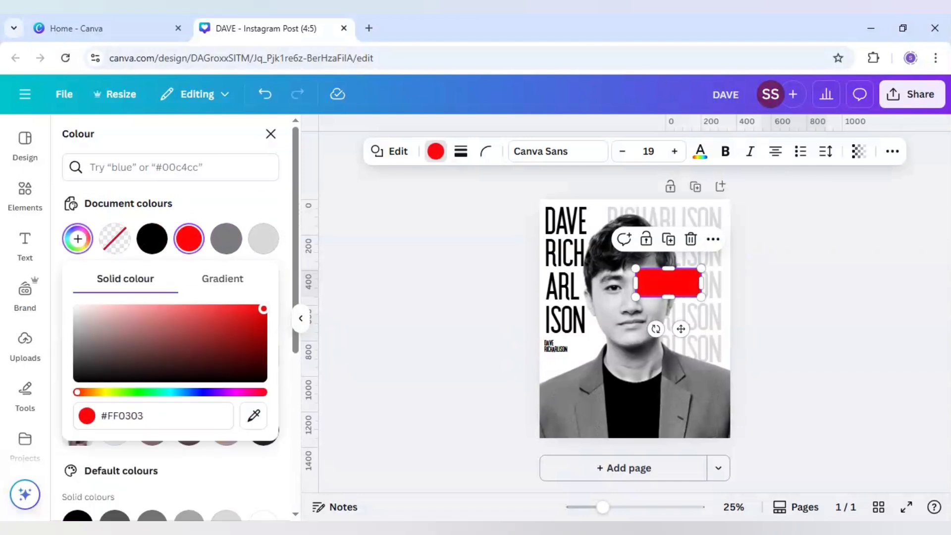
{"action": "left_click", "coordinate": [858, 151]}
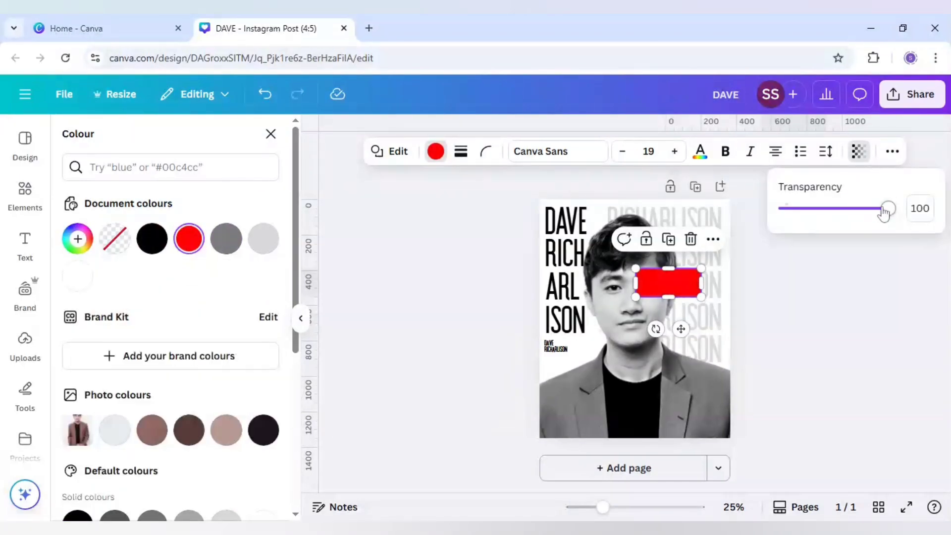
{"action": "left_click_drag", "start_coordinate": [889, 208], "coordinate": [867, 212]}
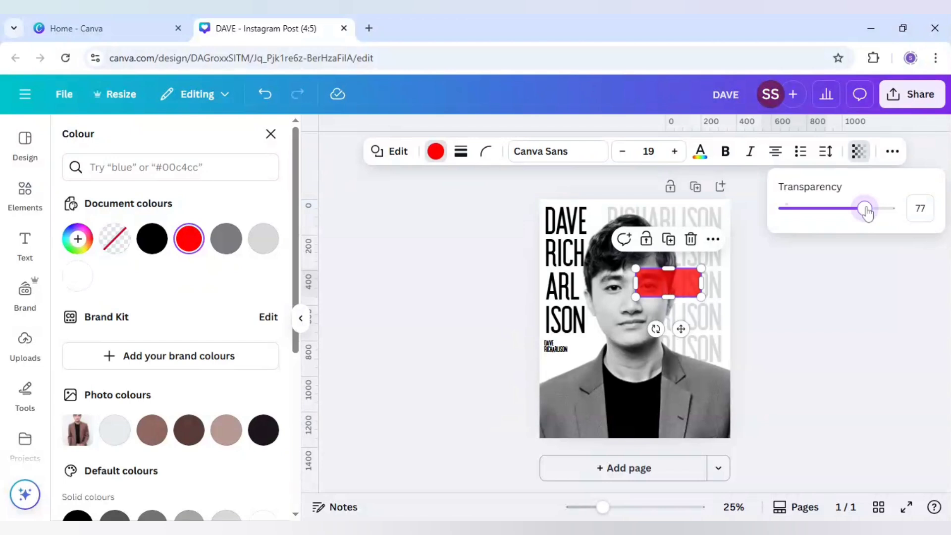
{"action": "left_click", "coordinate": [795, 315]}
Add a short line to the design.
{"action": "left_click", "coordinate": [795, 314]}
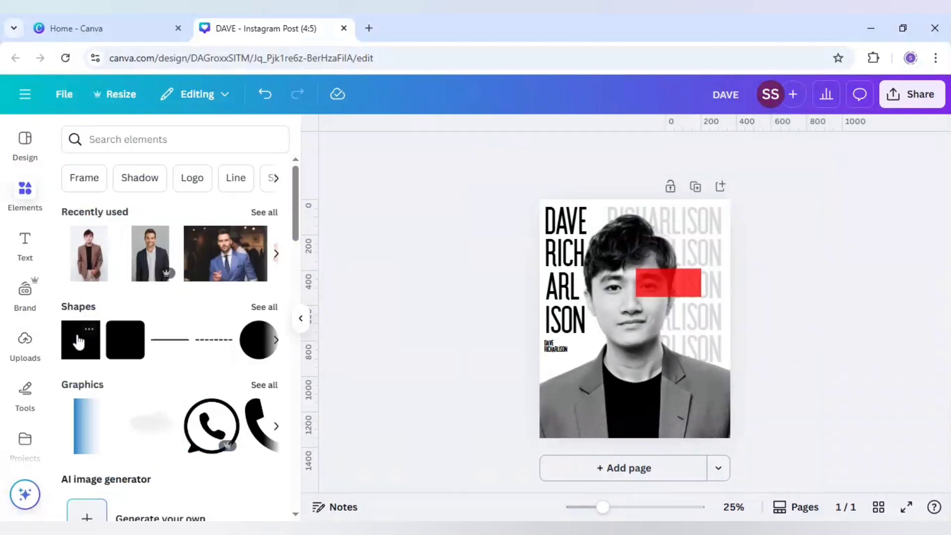
{"action": "left_click", "coordinate": [176, 346]}
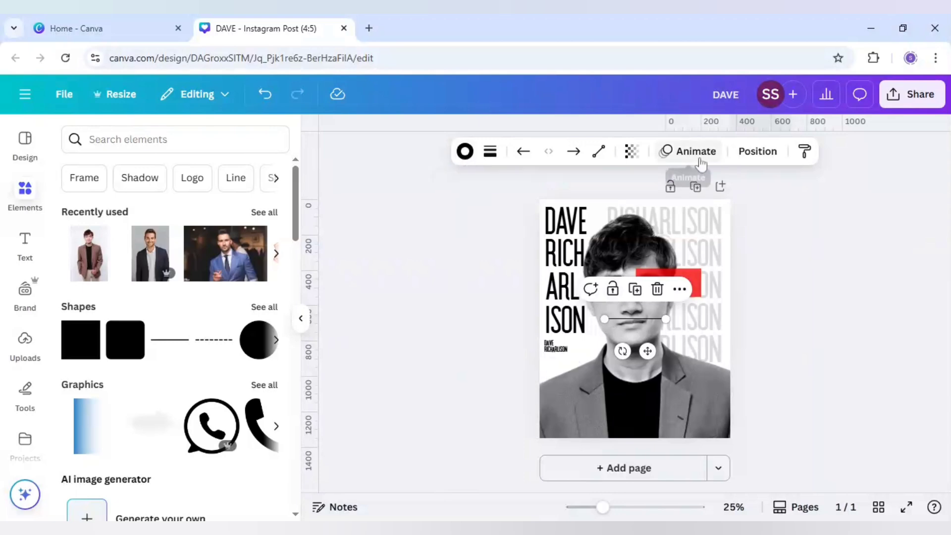
{"action": "left_click", "coordinate": [464, 153]}
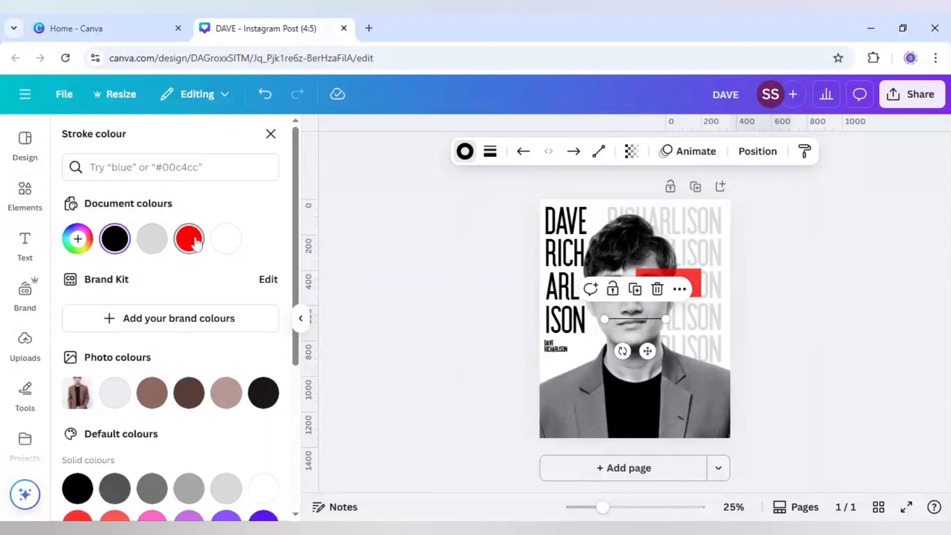
Make the line red with transparency 77, matching the rectangle.
{"action": "left_click", "coordinate": [190, 239]}
{"action": "left_click", "coordinate": [696, 280]}
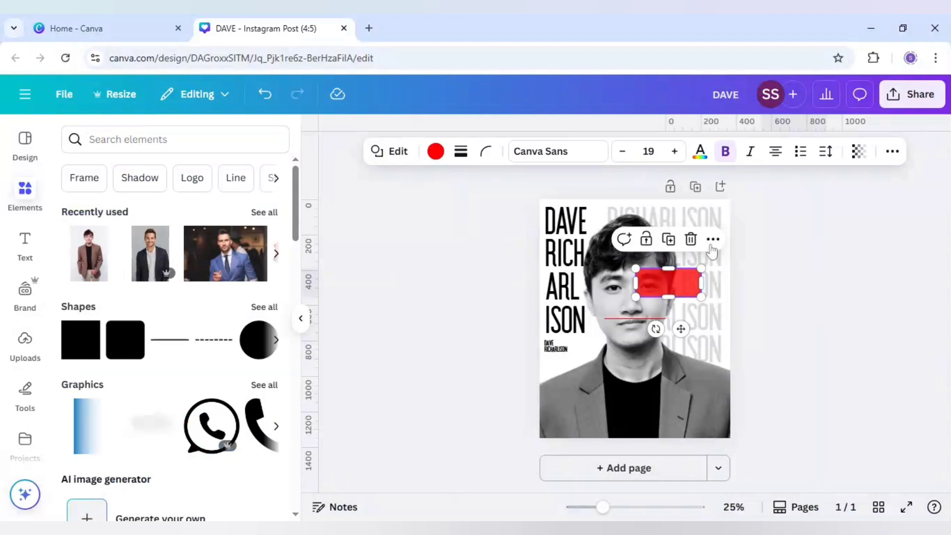
{"action": "left_click", "coordinate": [856, 154]}
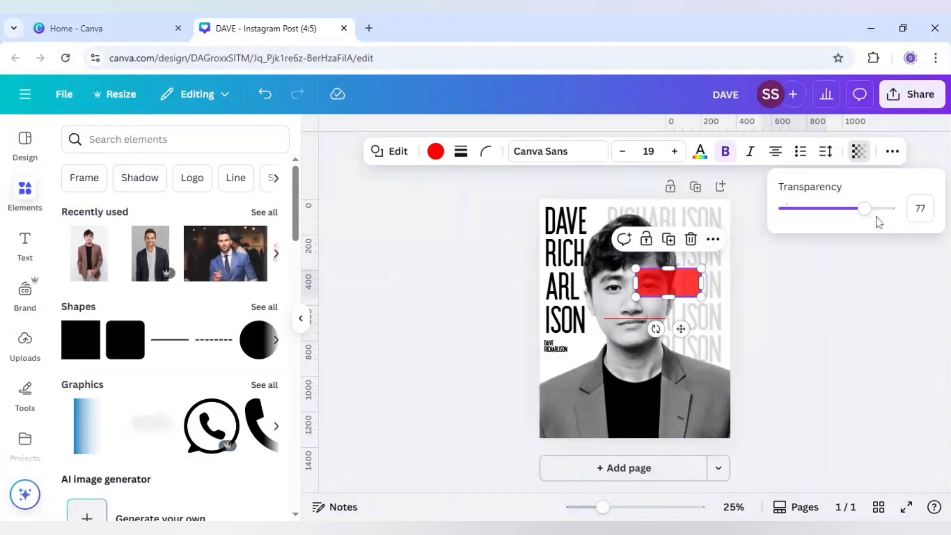
{"action": "left_click", "coordinate": [639, 320]}
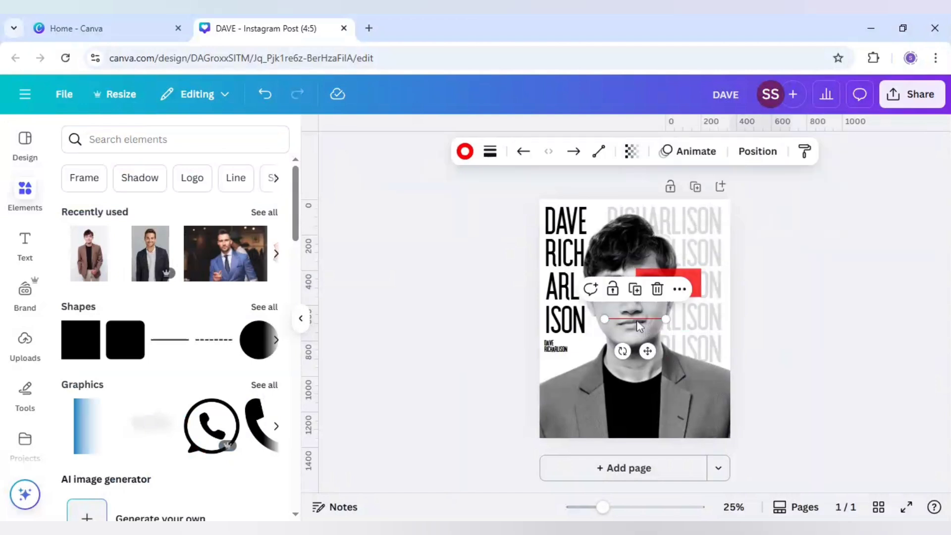
{"action": "left_click", "coordinate": [631, 151]}
{"action": "type", "text": "7"}
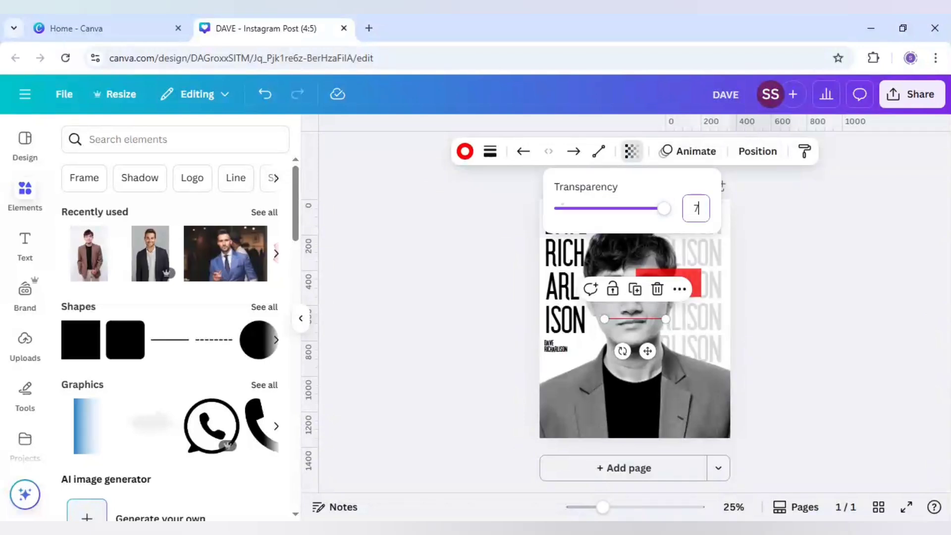
{"action": "type", "text": "7"}
{"action": "key", "text": "Return"}
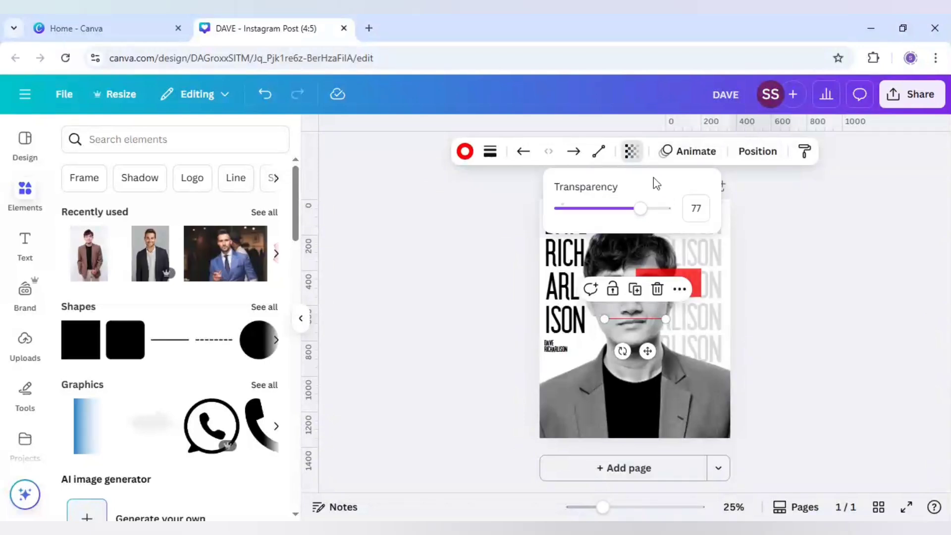
Set the red line's stroke weight to 12.
{"action": "left_click", "coordinate": [466, 152]}
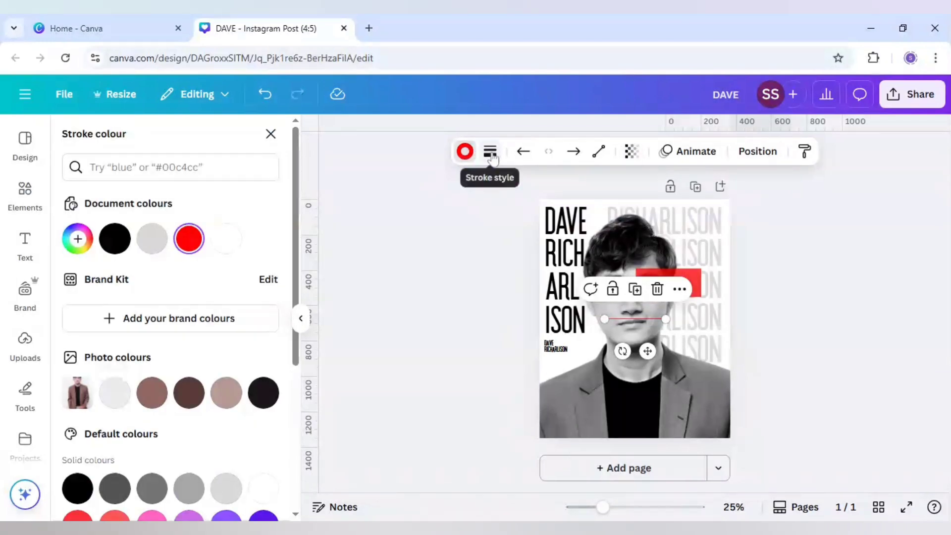
{"action": "left_click", "coordinate": [490, 155]}
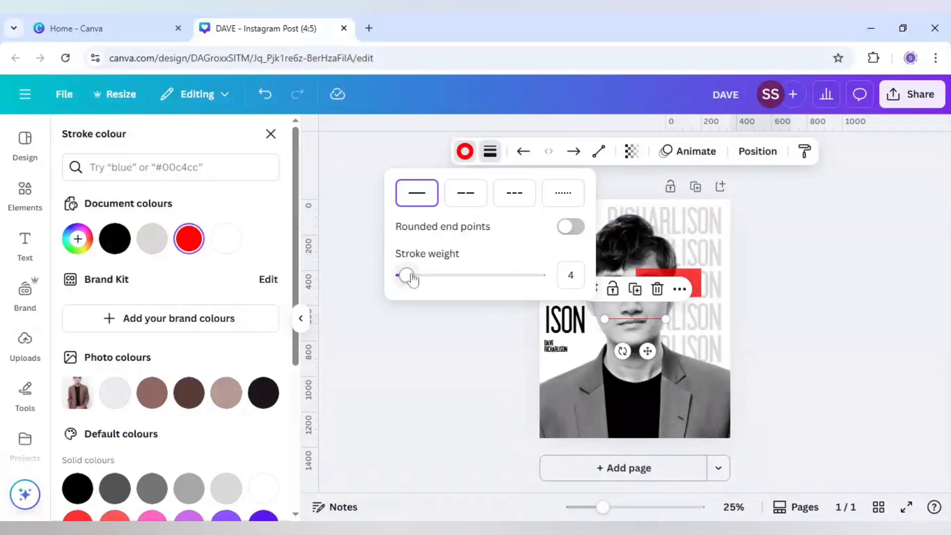
{"action": "left_click", "coordinate": [573, 275]}
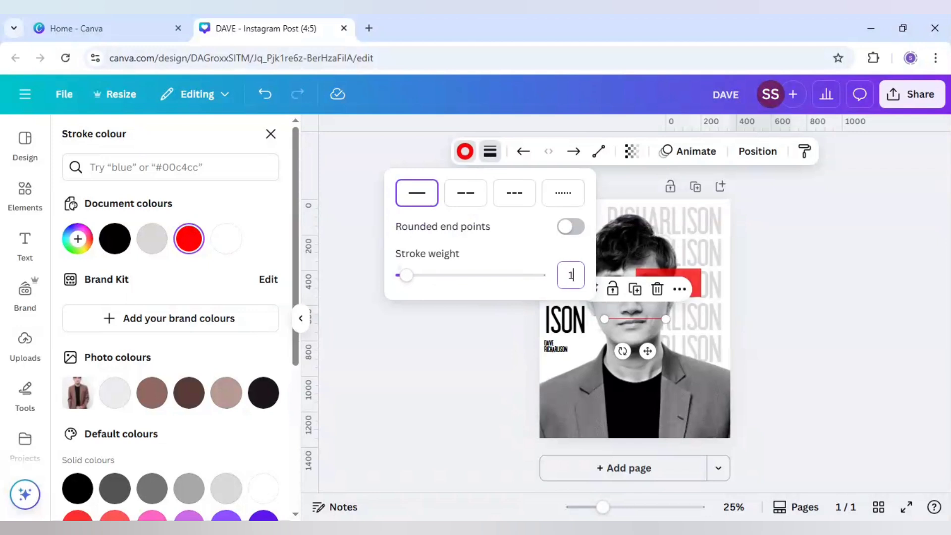
{"action": "type", "text": "12"}
{"action": "key", "text": "Return"}
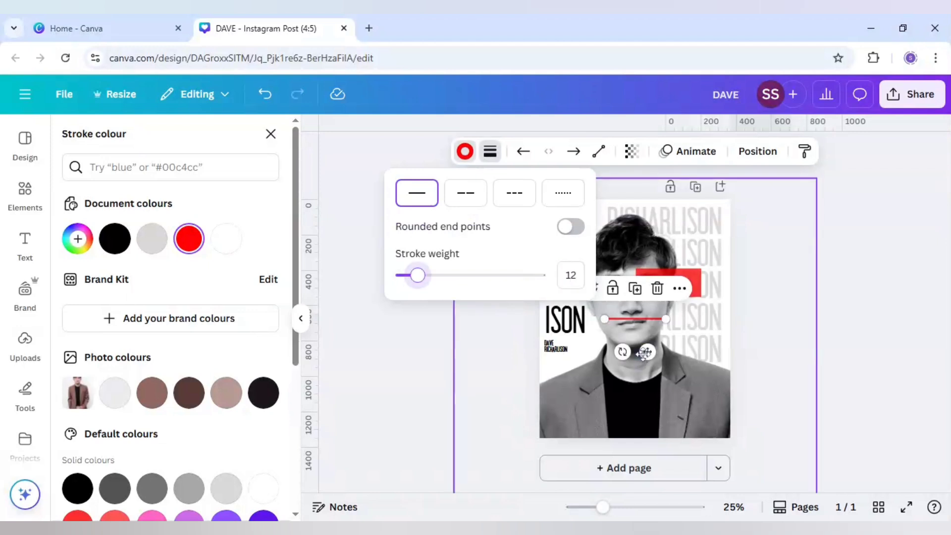
{"action": "key", "text": "Escape"}
Move the red line right, turn it vertical and lengthen both ends.
{"action": "left_click_drag", "start_coordinate": [647, 351], "coordinate": [649, 251]}
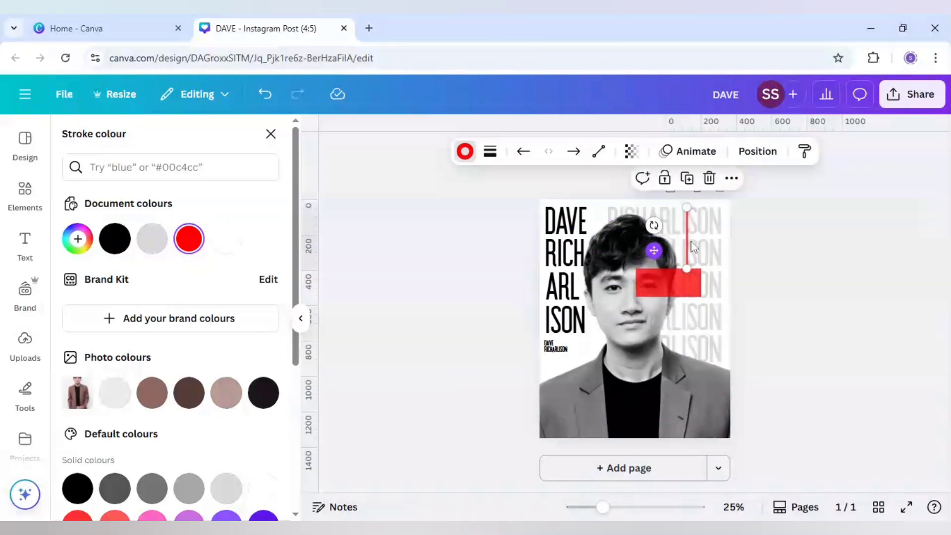
{"action": "left_click_drag", "start_coordinate": [687, 207], "coordinate": [686, 242]}
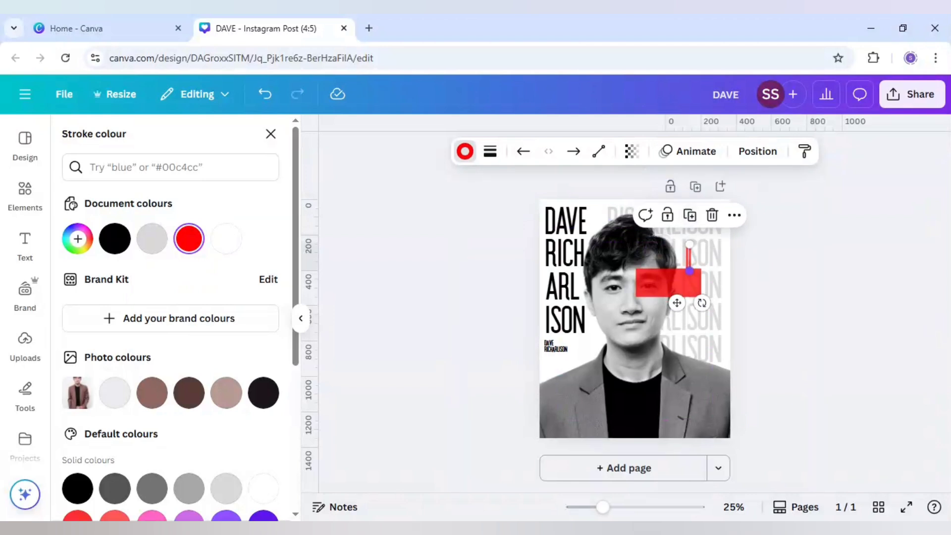
{"action": "left_click_drag", "start_coordinate": [676, 303], "coordinate": [699, 317]}
{"action": "left_click_drag", "start_coordinate": [711, 255], "coordinate": [711, 242]}
{"action": "left_click_drag", "start_coordinate": [711, 282], "coordinate": [711, 324]}
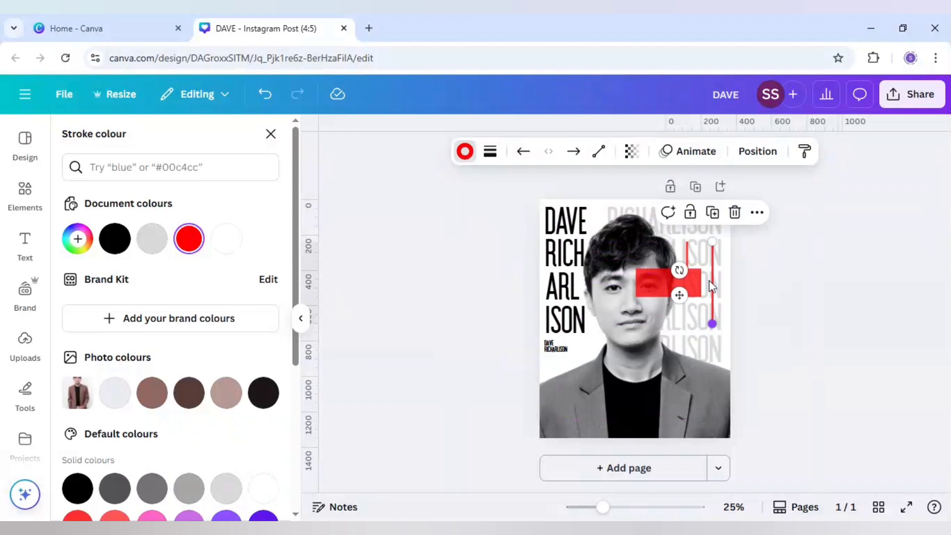
Duplicate the red line twice and position the copies into a tall outlined frame.
{"action": "left_click", "coordinate": [687, 257]}
{"action": "left_click", "coordinate": [687, 214]}
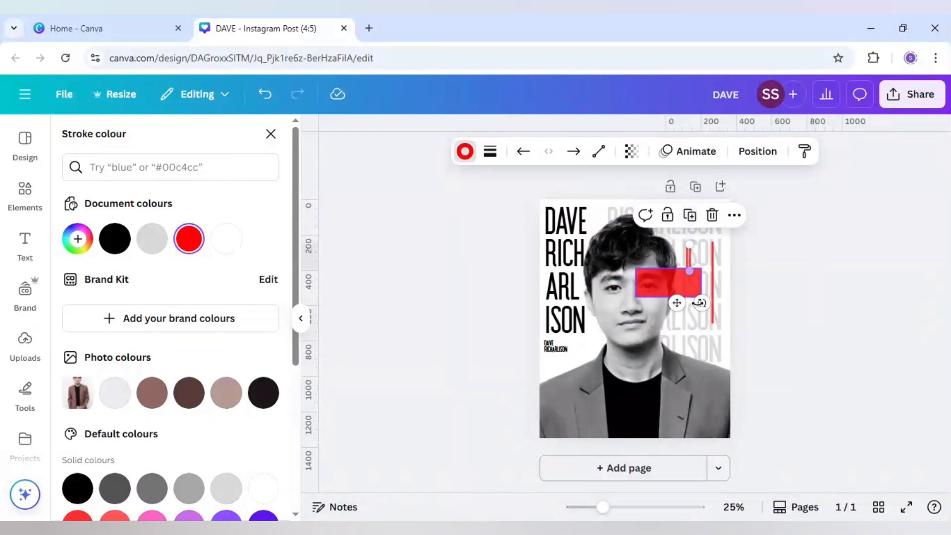
{"action": "left_click_drag", "start_coordinate": [677, 304], "coordinate": [676, 355]}
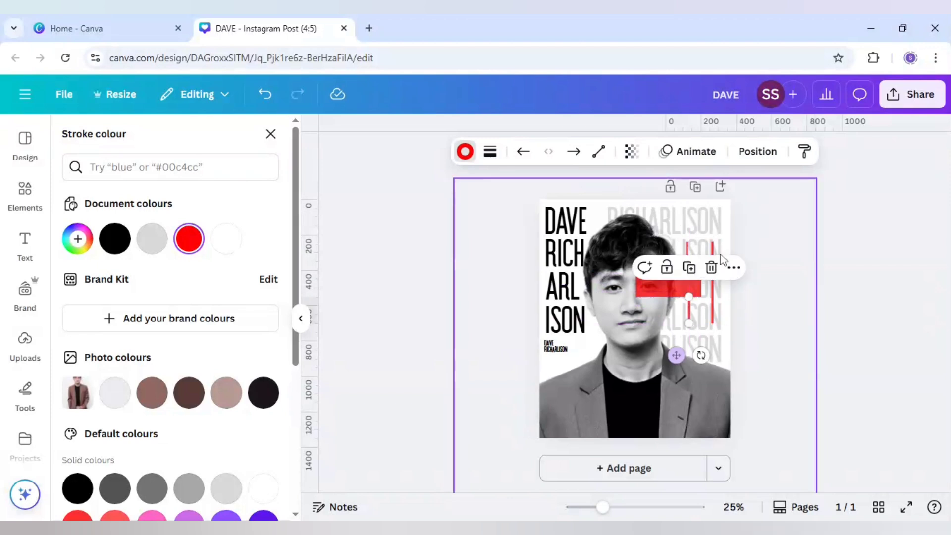
{"action": "left_click", "coordinate": [687, 248]}
{"action": "left_click_drag", "start_coordinate": [674, 299], "coordinate": [688, 280]}
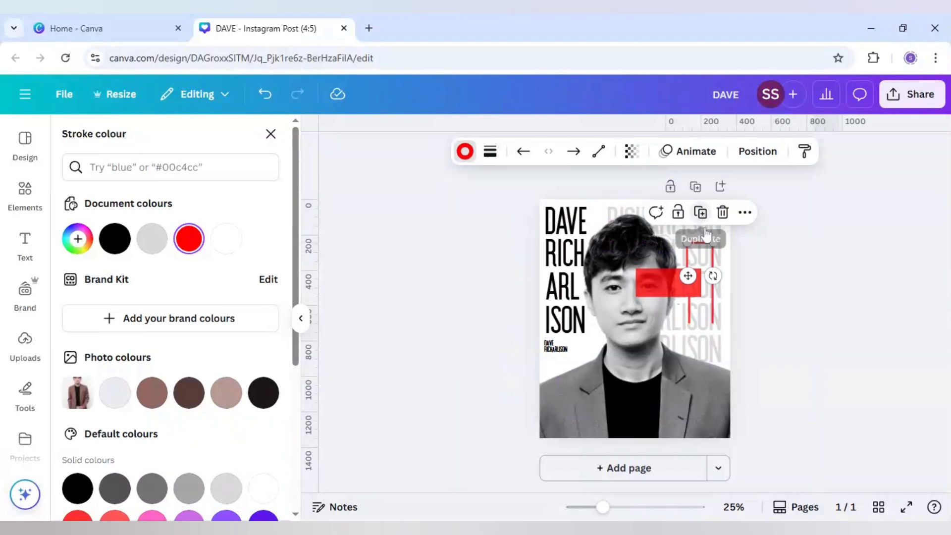
{"action": "left_click", "coordinate": [701, 214]}
{"action": "left_click_drag", "start_coordinate": [702, 264], "coordinate": [692, 362]}
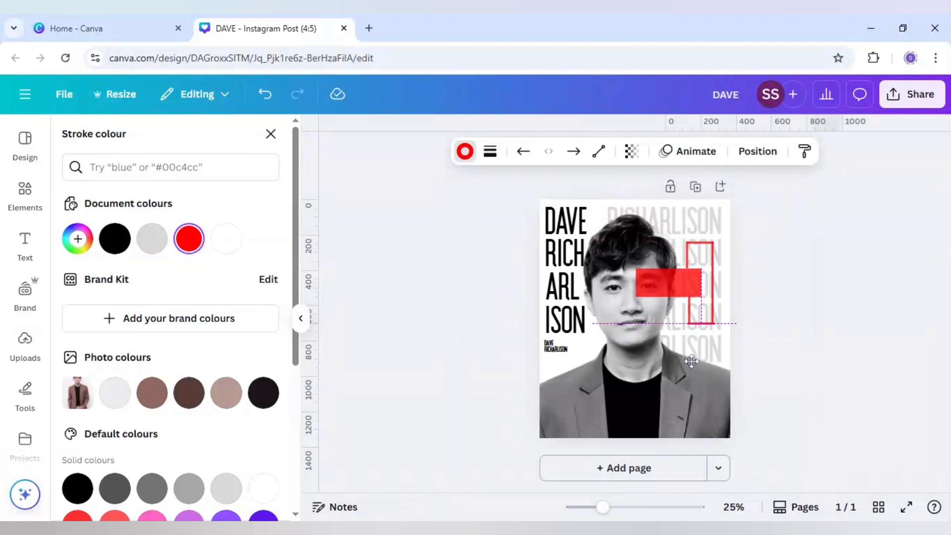
Add a heading with WORK, SMART and NOT on separate lines.
{"action": "left_click", "coordinate": [25, 193]}
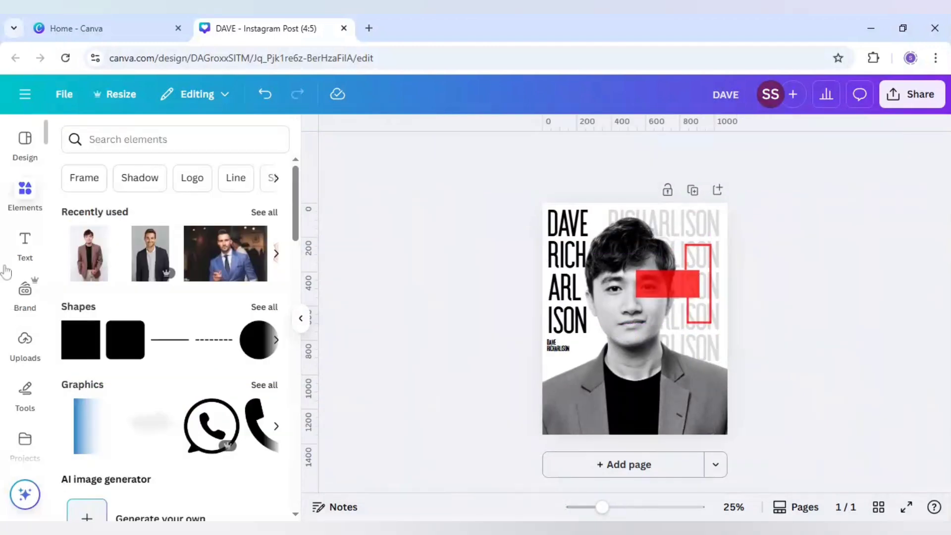
{"action": "left_click", "coordinate": [26, 241]}
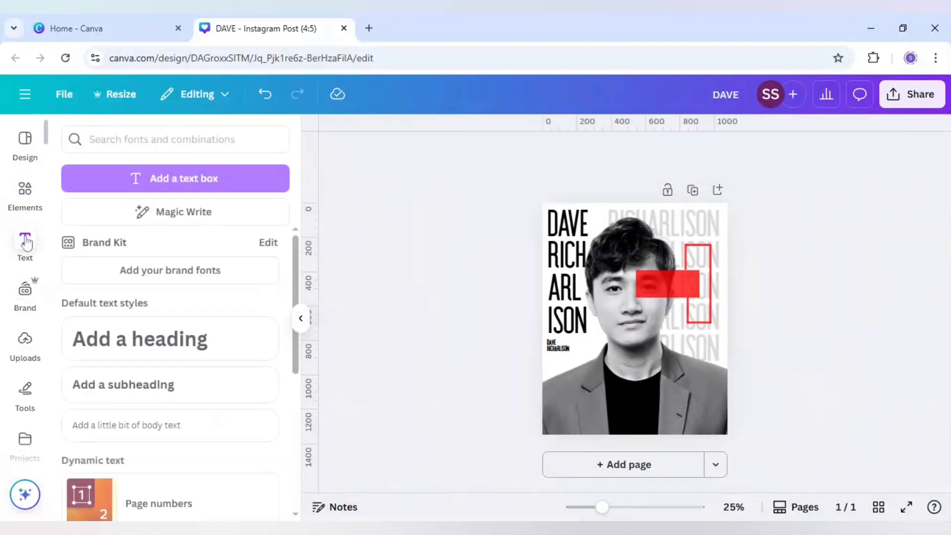
{"action": "left_click", "coordinate": [157, 361]}
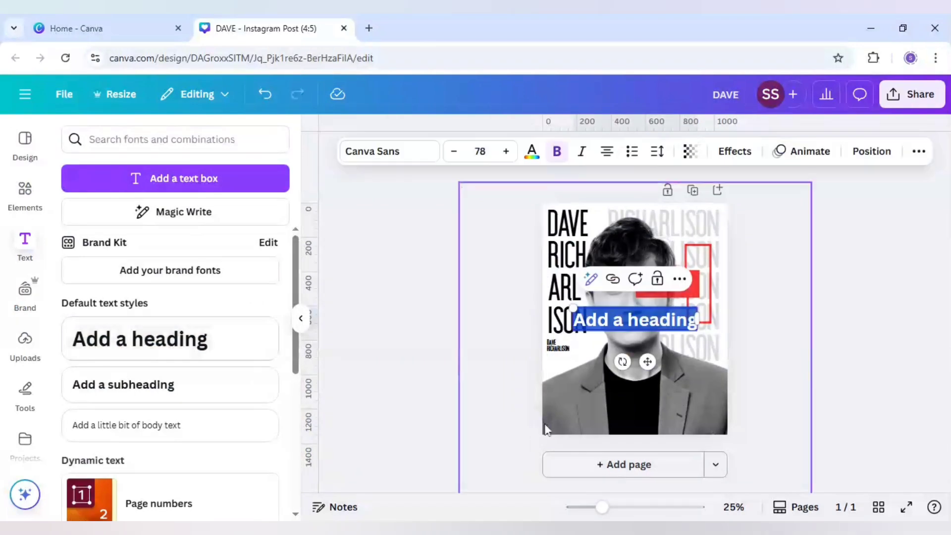
{"action": "type", "text": "WORK"}
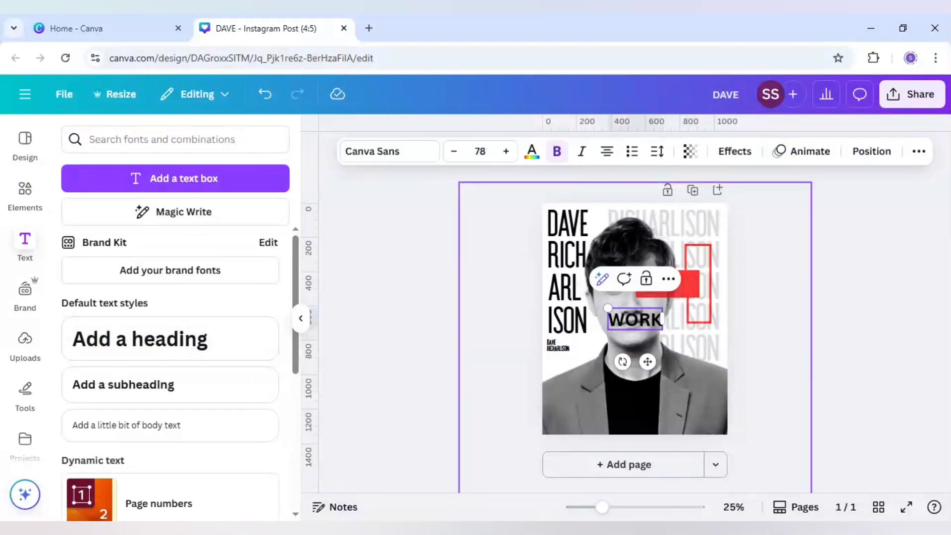
{"action": "key", "text": "Return"}
{"action": "type", "text": "SMART"}
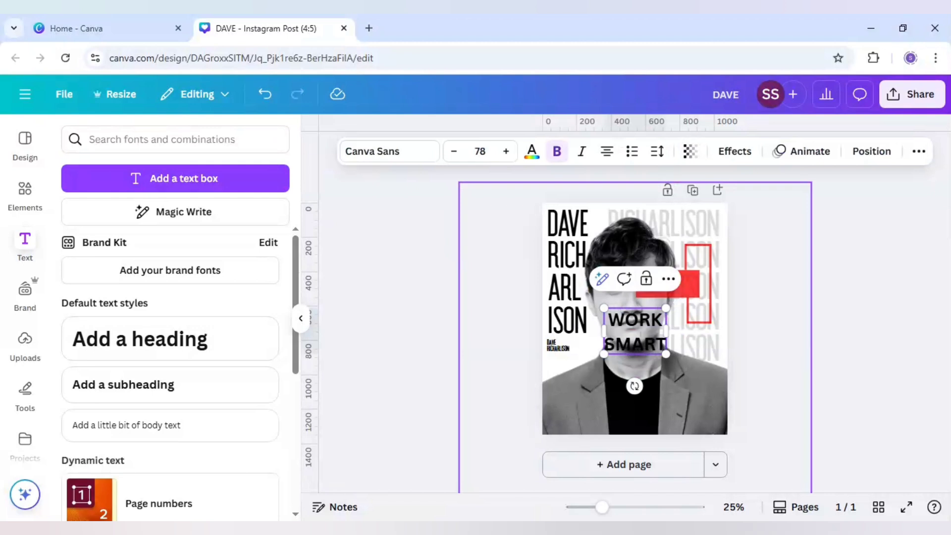
{"action": "key", "text": "Return"}
{"action": "type", "text": "NOT"}
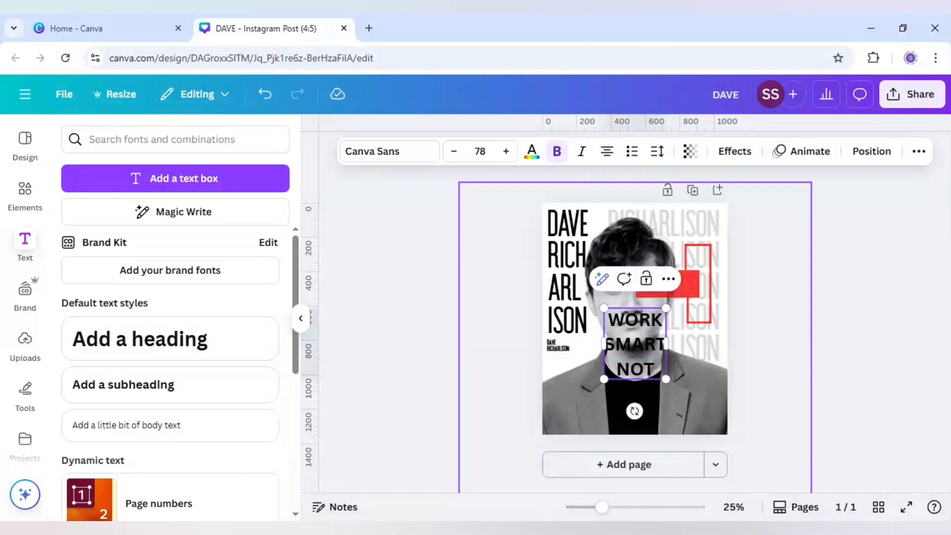
{"action": "key", "text": "Return"}
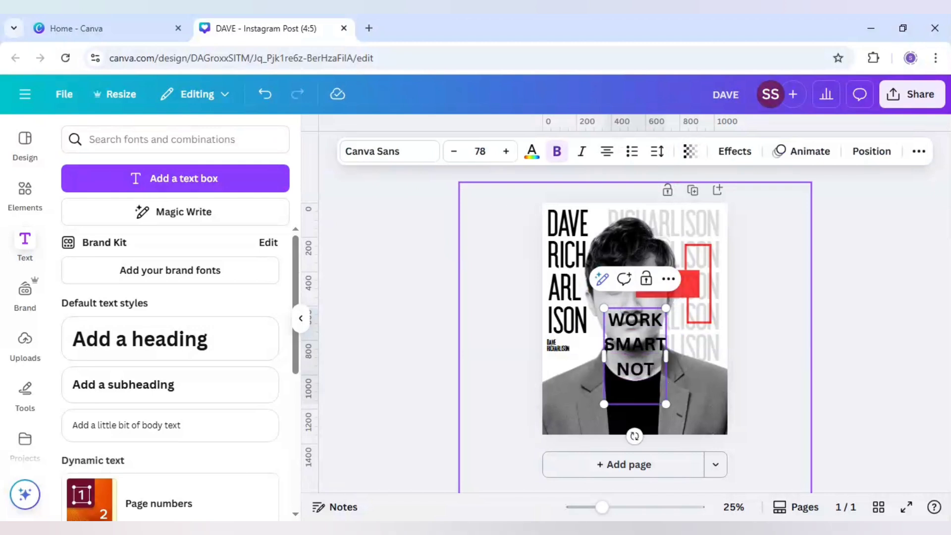
{"action": "left_click", "coordinate": [464, 352]}
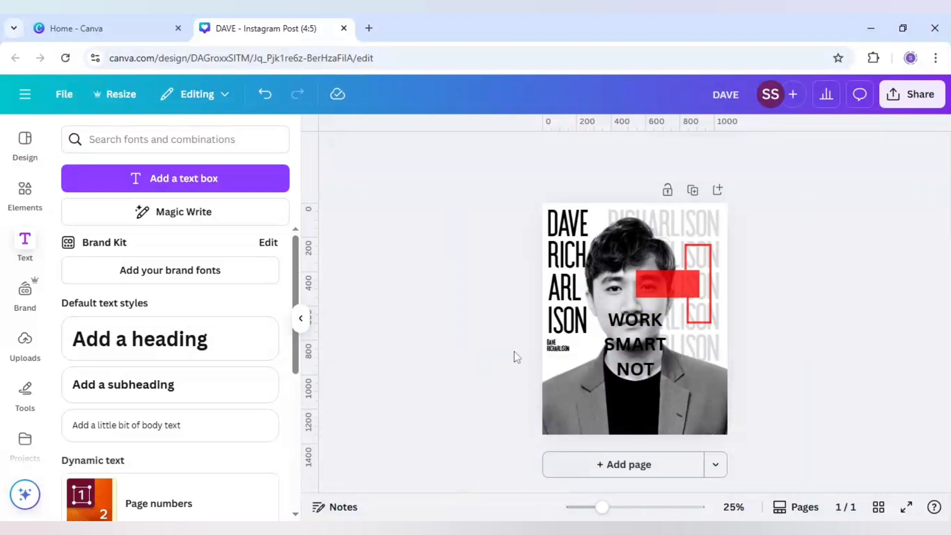
Left-align the heading and tighten its line spacing.
{"action": "left_click", "coordinate": [635, 372]}
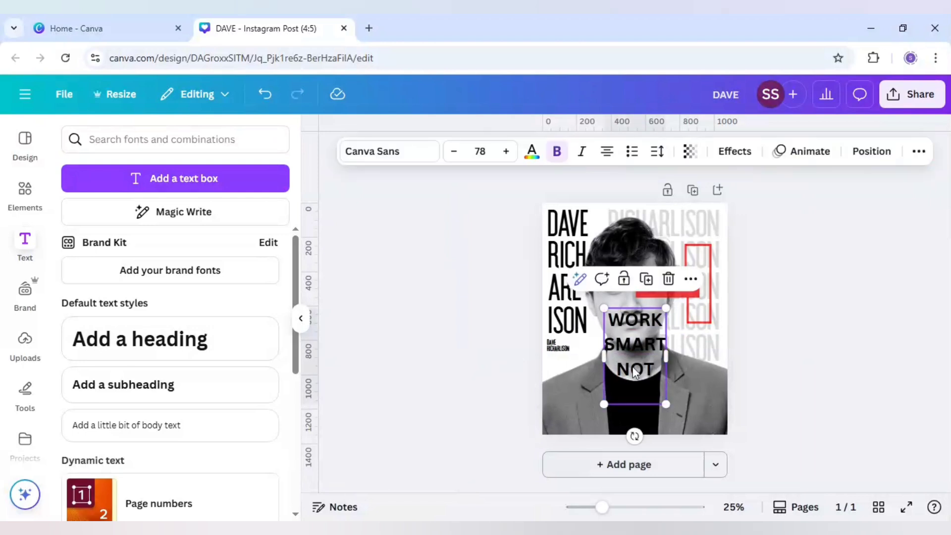
{"action": "left_click", "coordinate": [608, 153]}
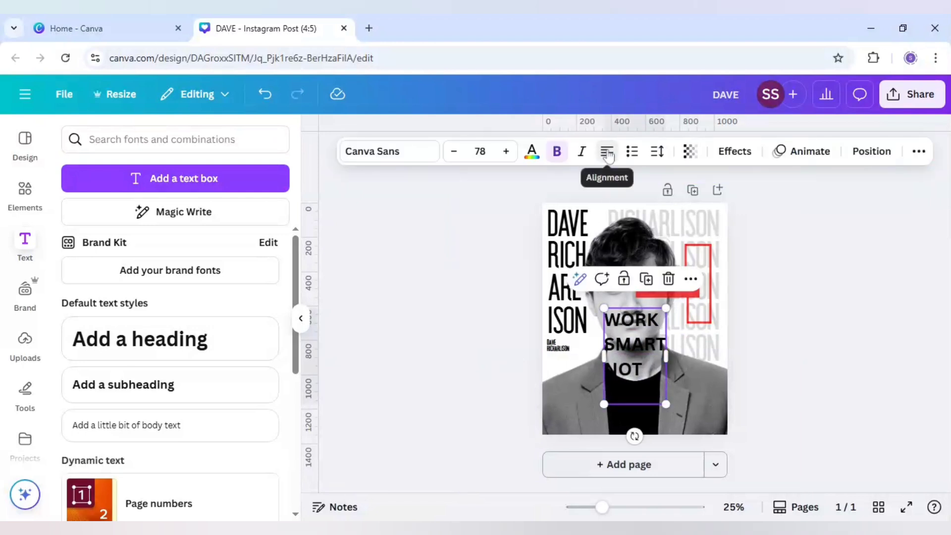
{"action": "left_click", "coordinate": [657, 151]}
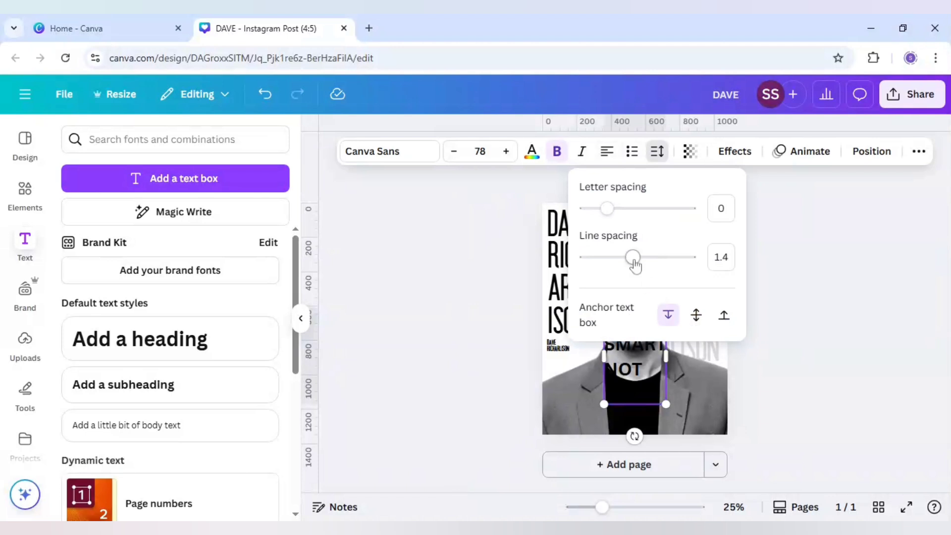
{"action": "left_click_drag", "start_coordinate": [633, 260], "coordinate": [610, 264]}
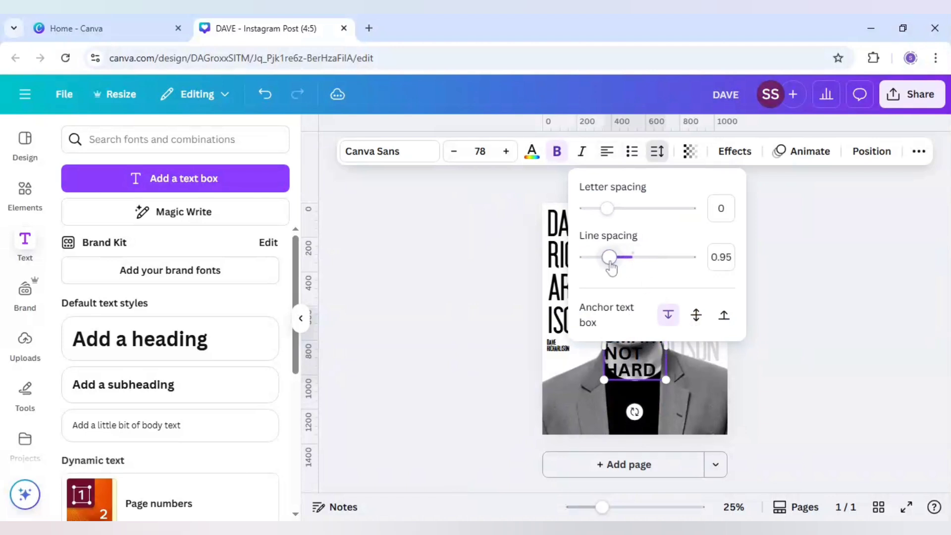
{"action": "left_click", "coordinate": [402, 157]}
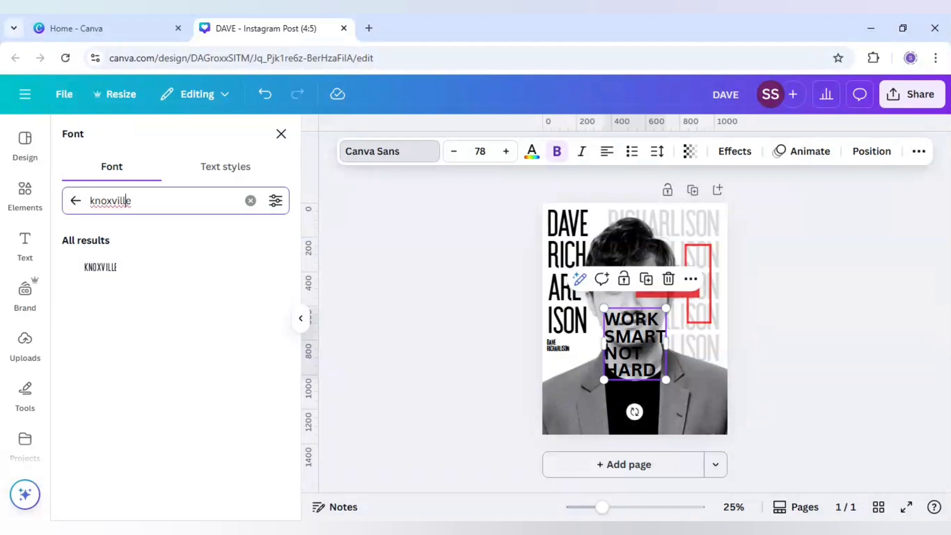
Change the heading to the Horizon font in red.
{"action": "left_click_drag", "start_coordinate": [126, 201], "coordinate": [94, 200]}
{"action": "key", "text": "BackSpace"}
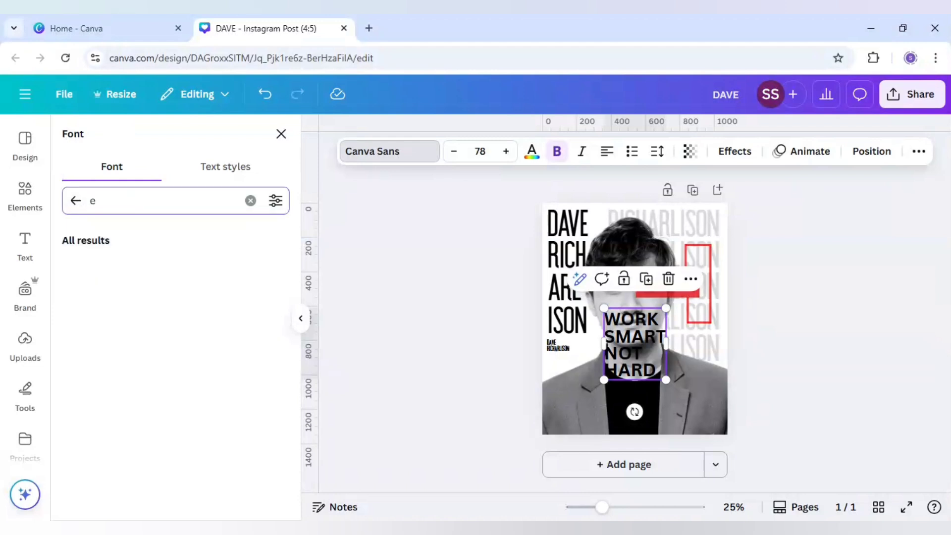
{"action": "key", "text": "BackSpace"}
{"action": "type", "text": "horizon"}
{"action": "left_click", "coordinate": [134, 274]}
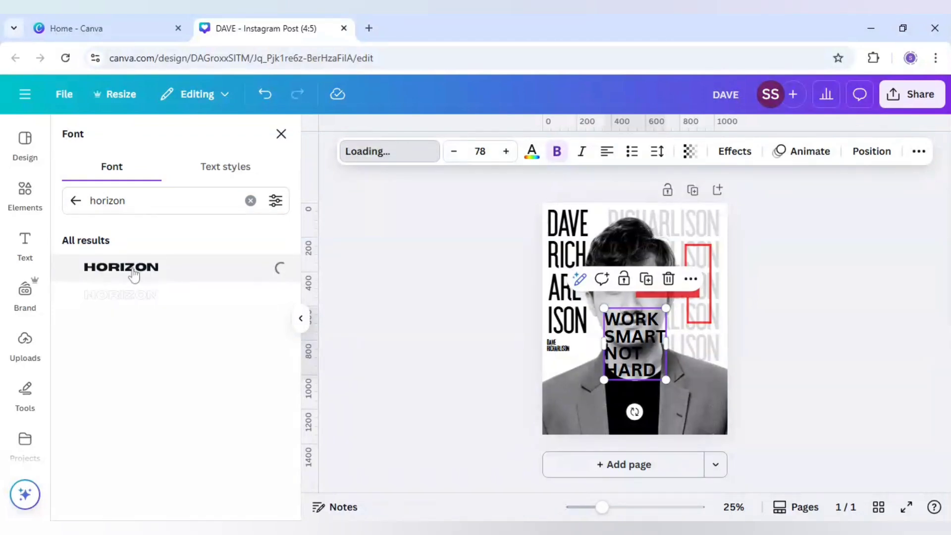
{"action": "left_click", "coordinate": [531, 151]}
{"action": "left_click", "coordinate": [192, 241]}
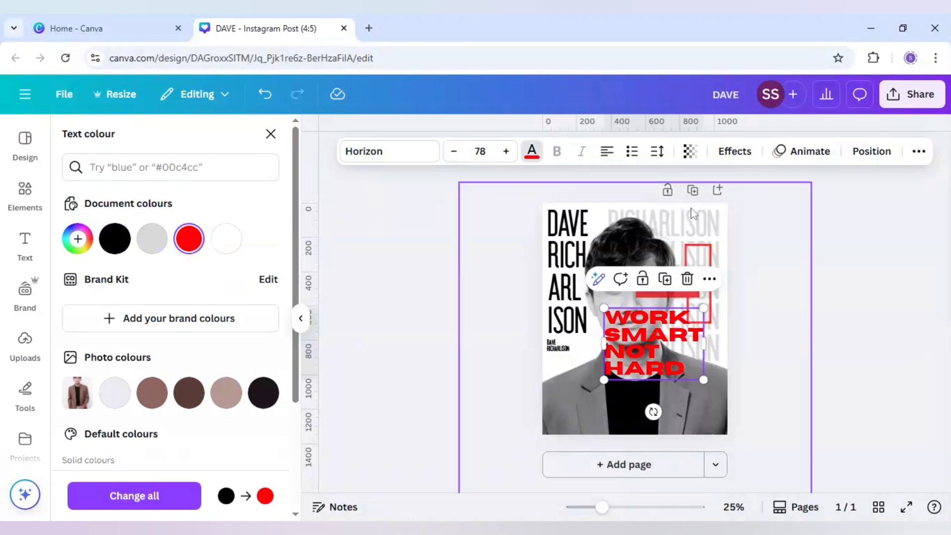
Set the heading's transparency to 77.
{"action": "left_click", "coordinate": [691, 152]}
{"action": "left_click", "coordinate": [754, 208]}
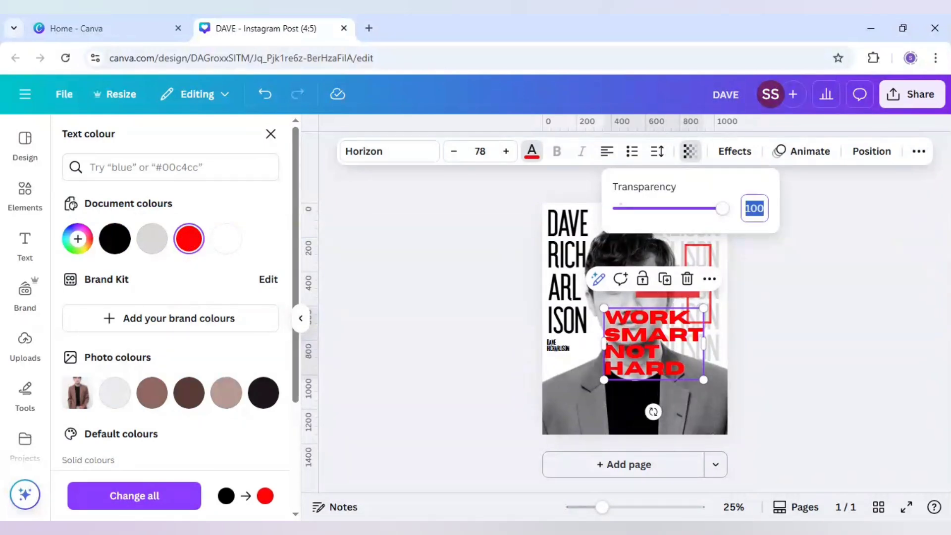
{"action": "type", "text": "77"}
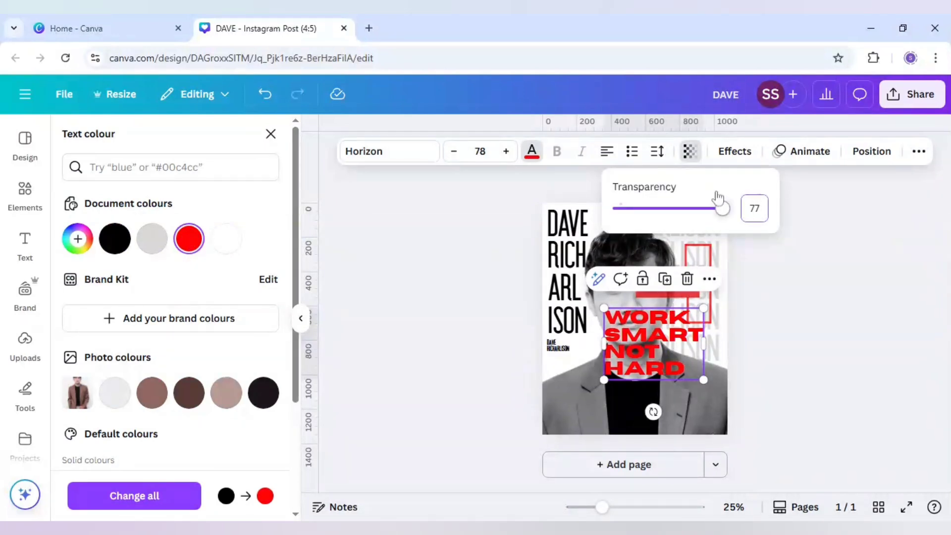
{"action": "key", "text": "Return"}
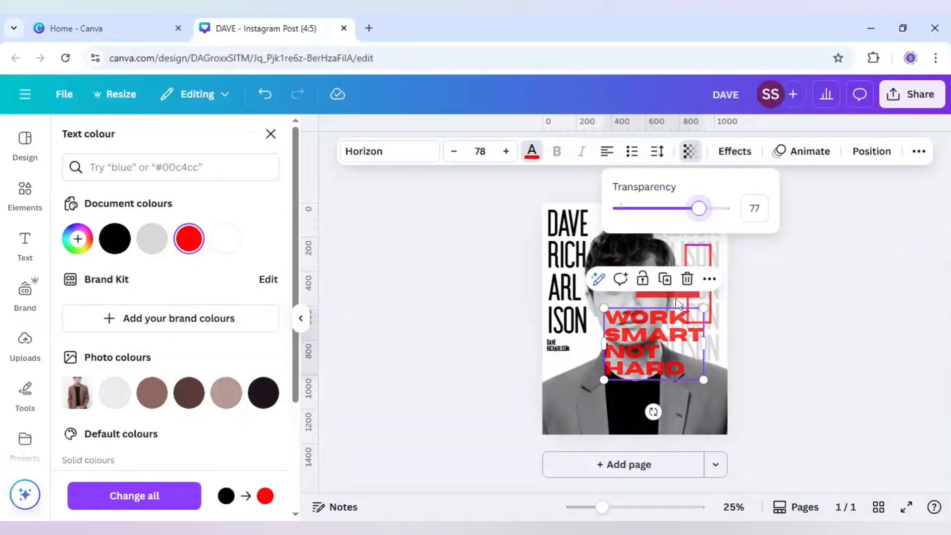
Apply a Lift effect at 100 and shrink the text into the bottom-right corner.
{"action": "left_click", "coordinate": [733, 151]}
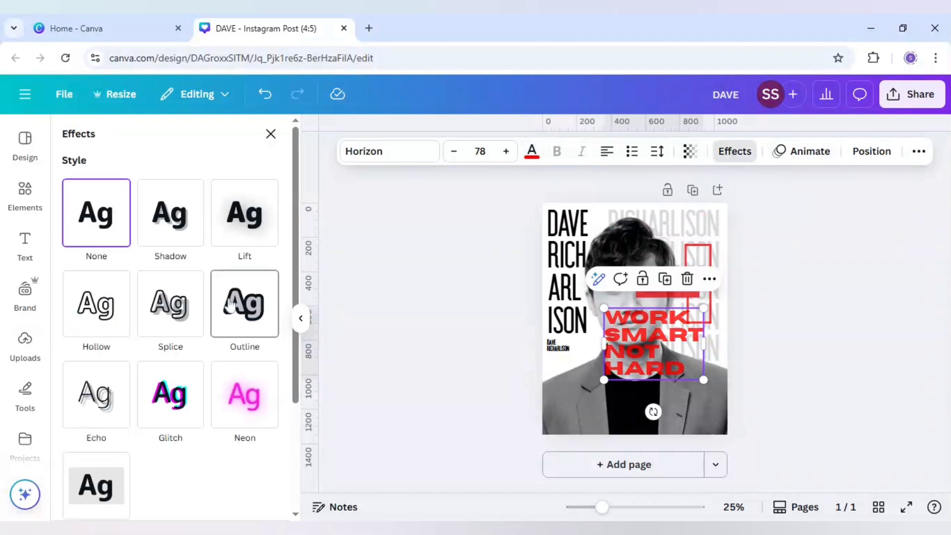
{"action": "left_click", "coordinate": [244, 236]}
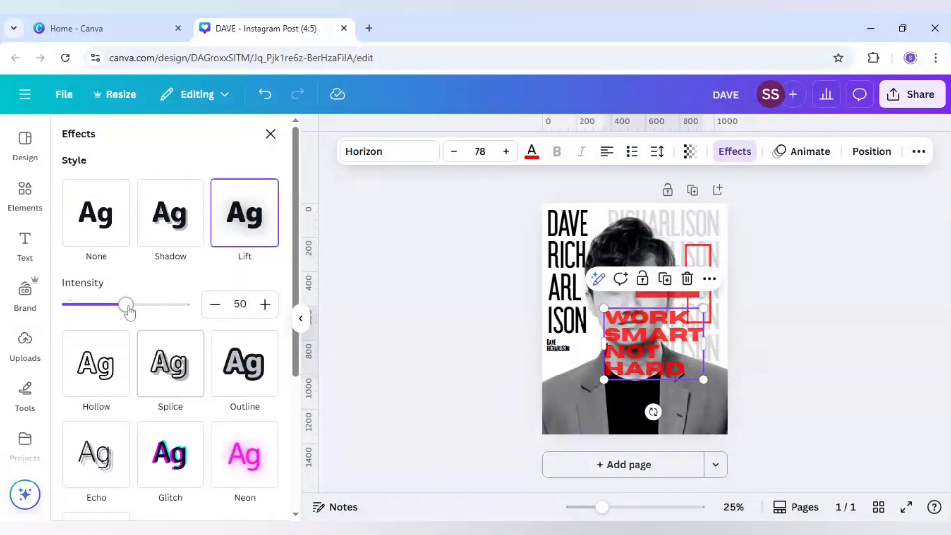
{"action": "left_click_drag", "start_coordinate": [127, 305], "coordinate": [199, 323]}
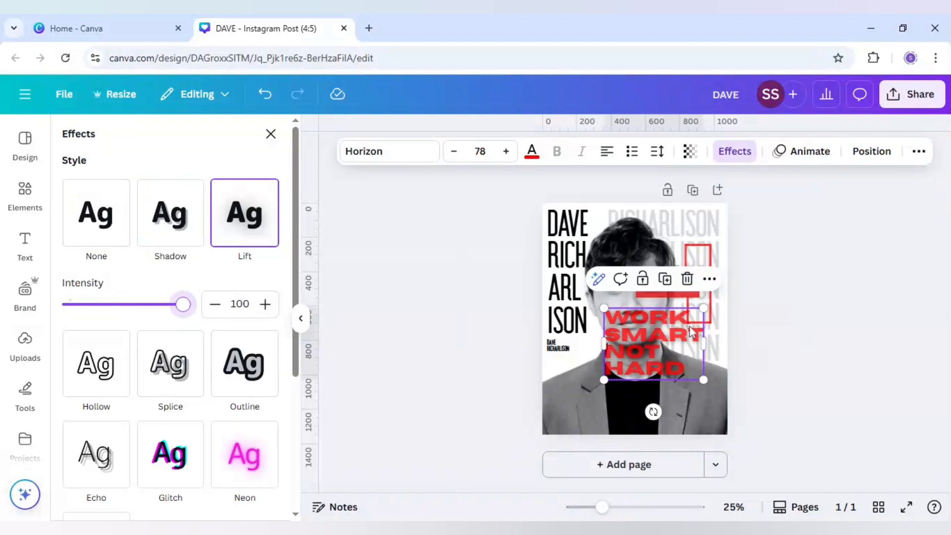
{"action": "left_click_drag", "start_coordinate": [703, 308], "coordinate": [695, 405]}
{"action": "left_click", "coordinate": [792, 288]}
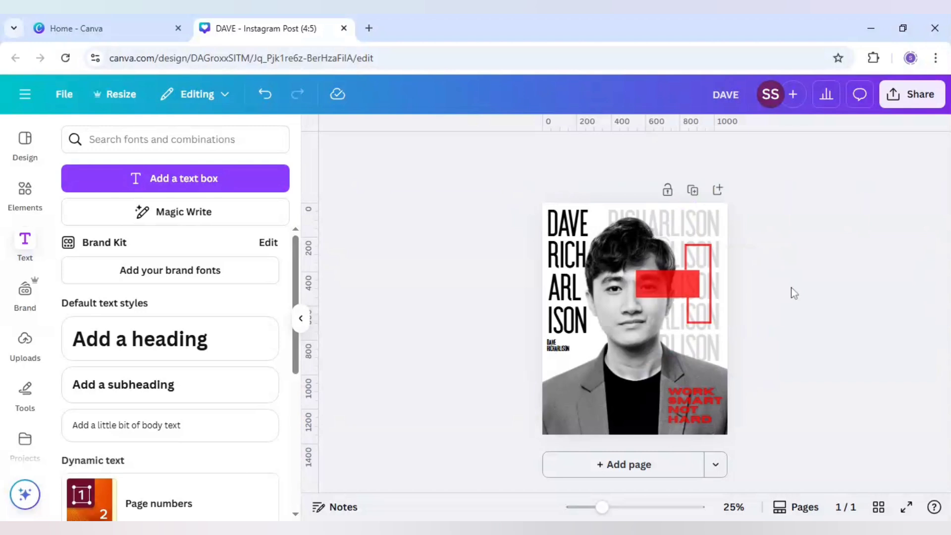